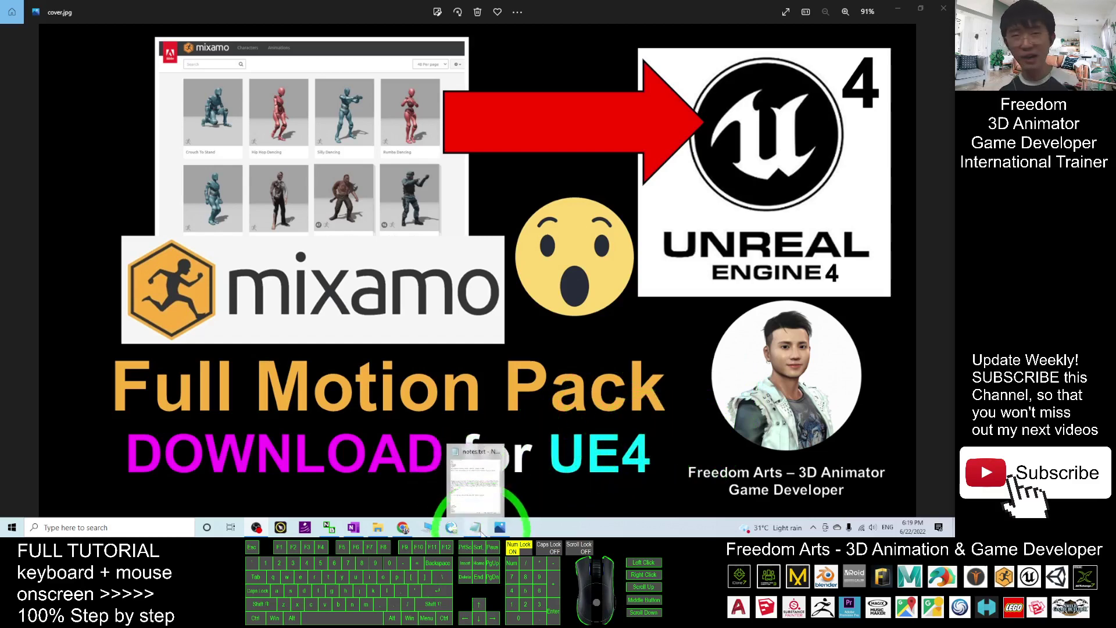
Step: Bring up notes.txt with the motion pack description and download links beside cover.jpg
{"action": "left_click", "coordinate": [477, 529]}
{"action": "scroll", "coordinate": [685, 291], "scroll_direction": "down", "scroll_amount": 3}
{"action": "scroll", "coordinate": [684, 290], "scroll_direction": "up", "scroll_amount": 9}
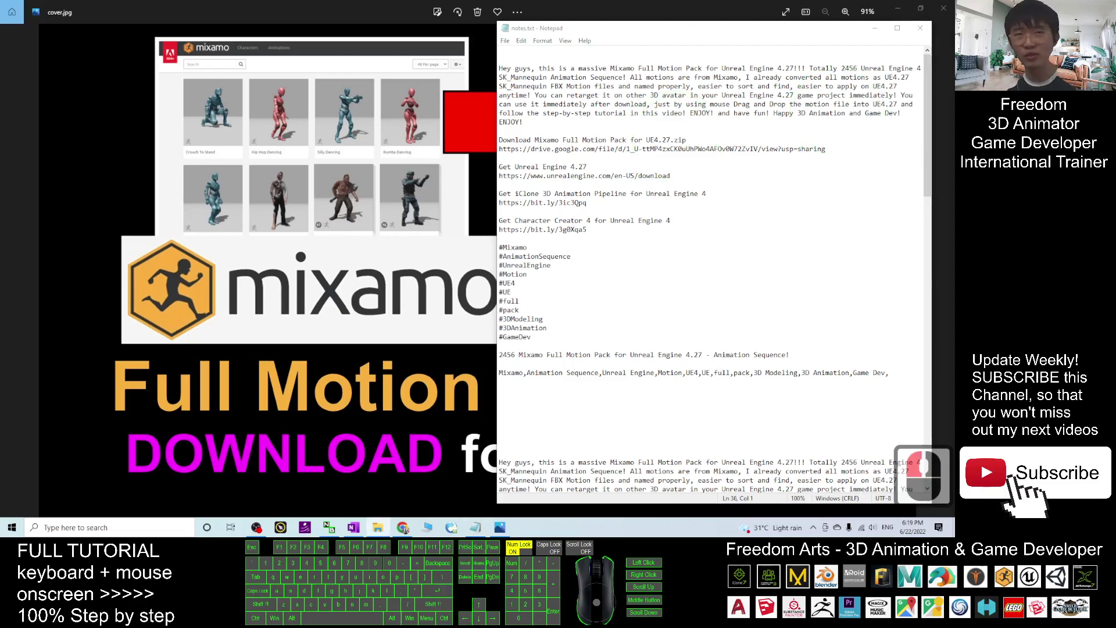
Step: Maximize the Mixamo Full Motion Pack for UE4.27 folder and widen the Name column to browse the FBX files
{"action": "left_click_drag", "start_coordinate": [639, 192], "coordinate": [947, 58]}
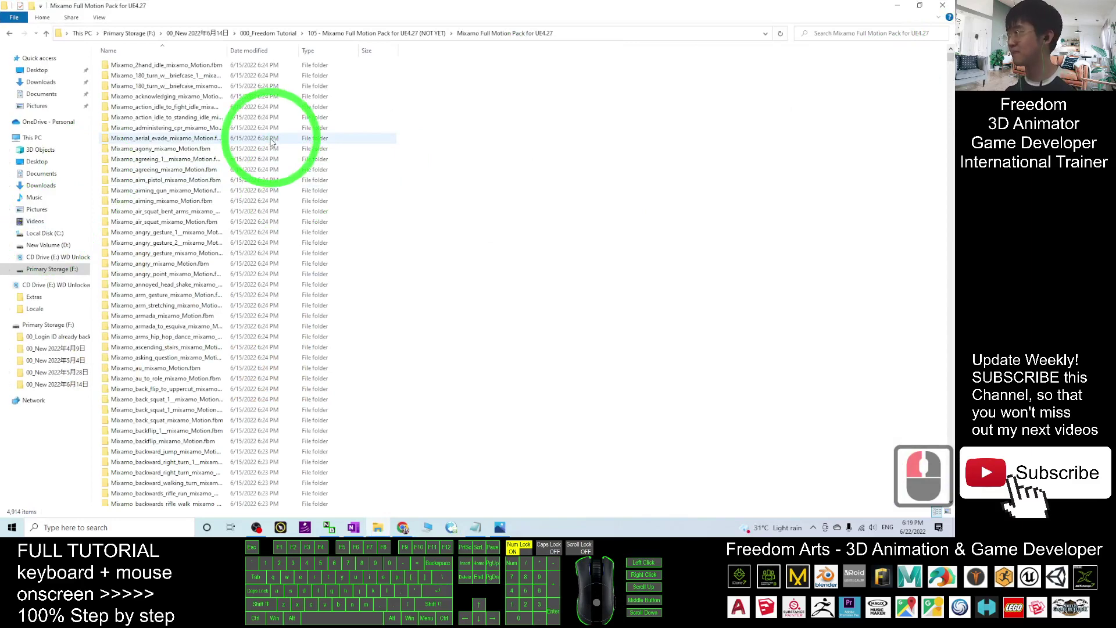
{"action": "left_click_drag", "start_coordinate": [228, 51], "coordinate": [304, 56]}
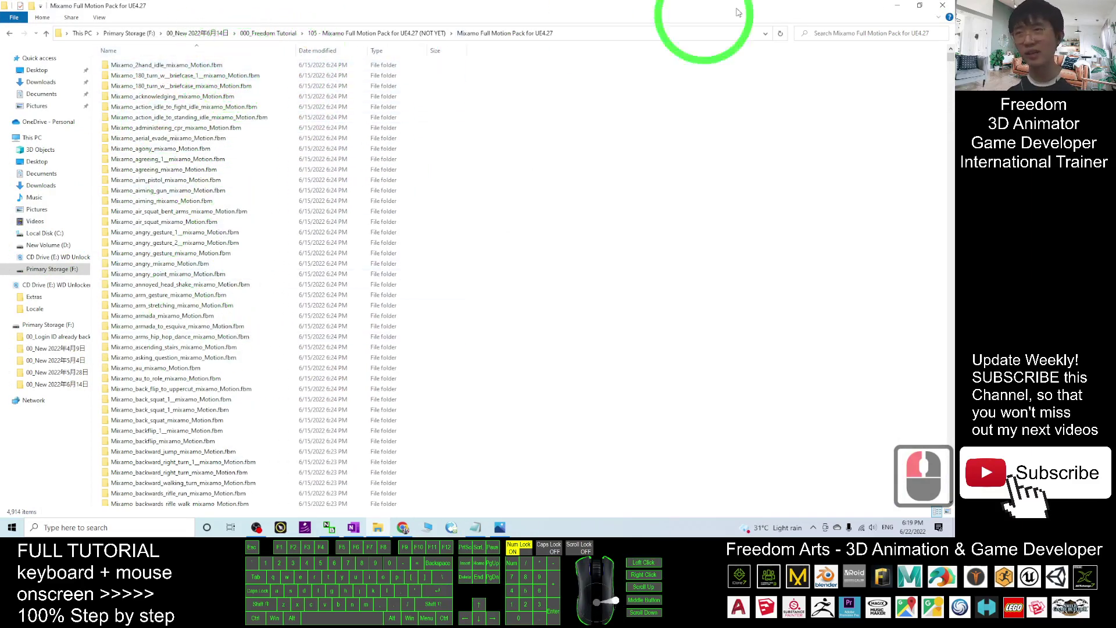
{"action": "left_click_drag", "start_coordinate": [951, 58], "coordinate": [950, 278]}
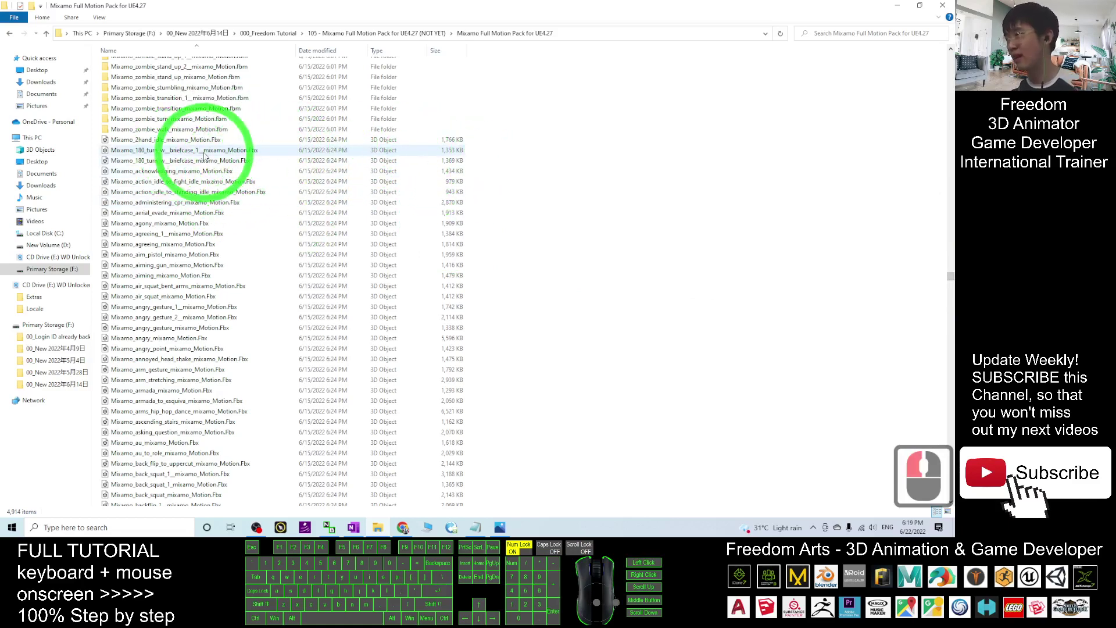
{"action": "scroll", "coordinate": [172, 221], "scroll_direction": "down", "scroll_amount": 5}
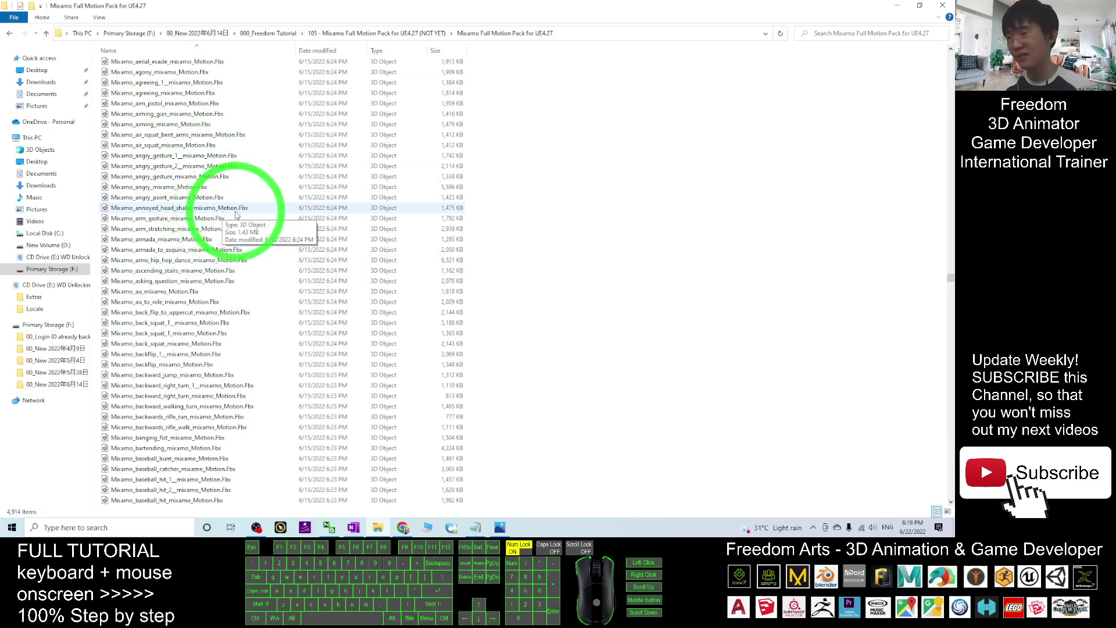
{"action": "scroll", "coordinate": [232, 215], "scroll_direction": "down", "scroll_amount": 7}
{"action": "scroll", "coordinate": [231, 323], "scroll_direction": "down", "scroll_amount": 15}
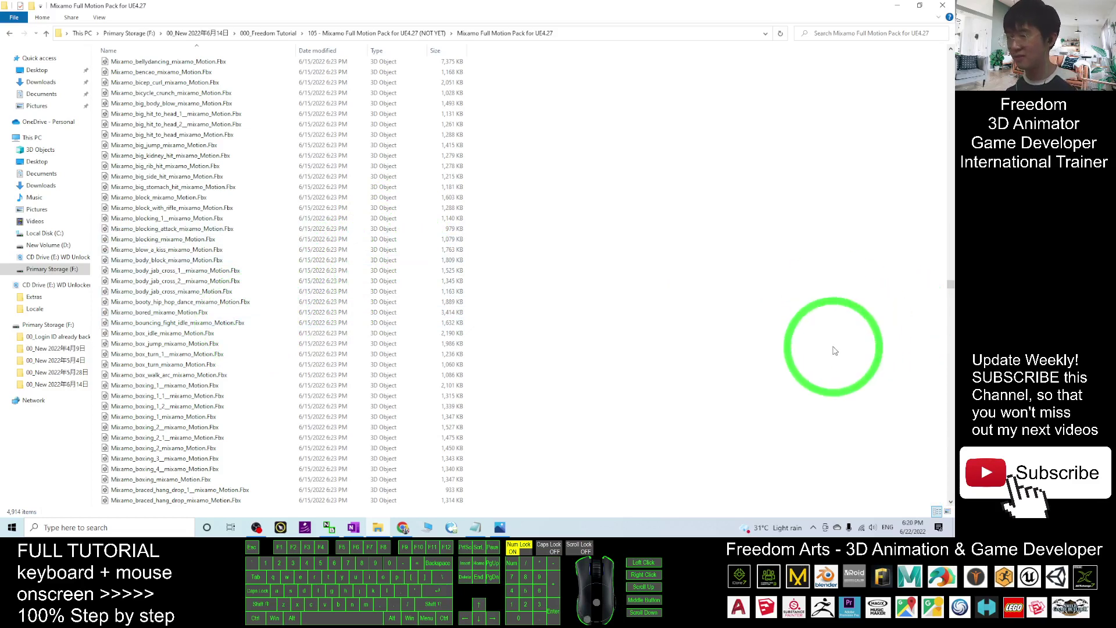
{"action": "left_click", "coordinate": [815, 528]}
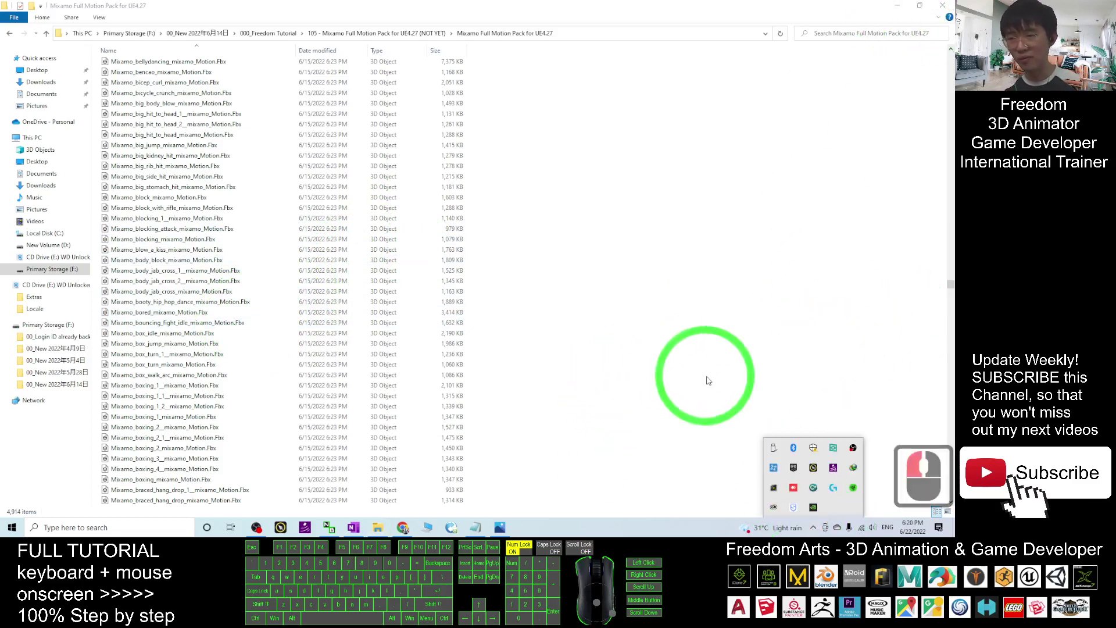
Step: Launch Unreal Engine 4.27.2 from the Epic Games Launcher's version dropdown
{"action": "double_click", "coordinate": [794, 469]}
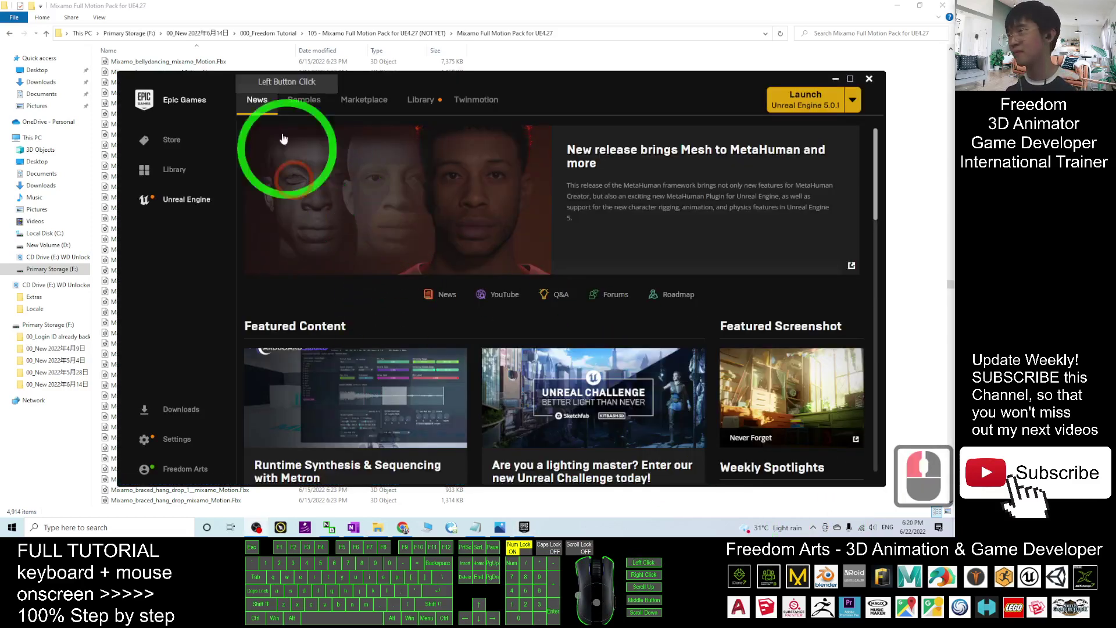
{"action": "left_click", "coordinate": [856, 110]}
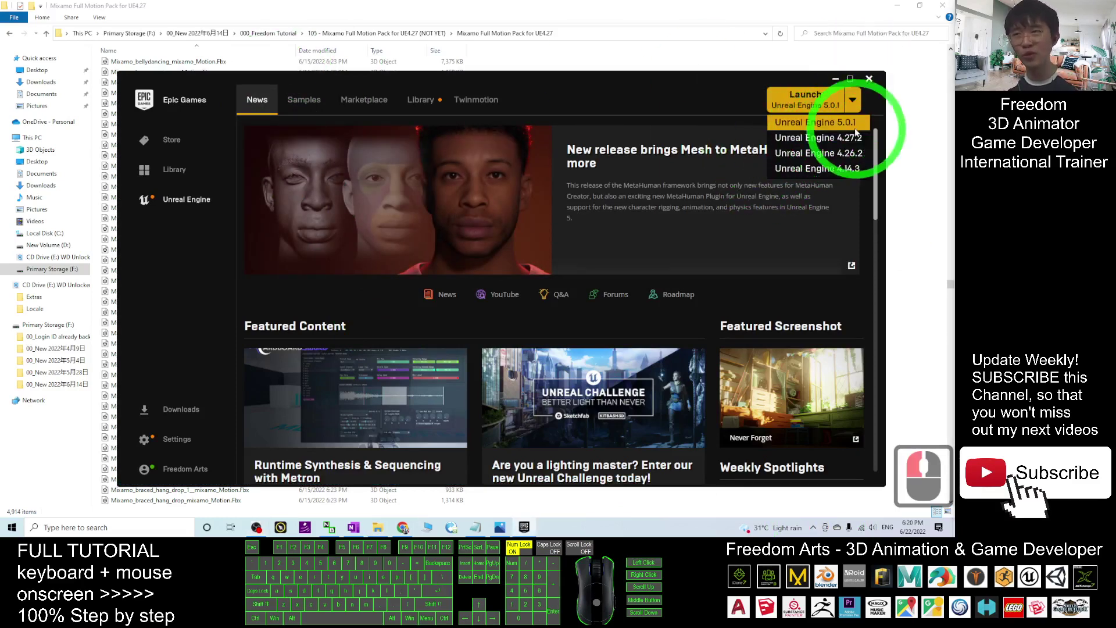
{"action": "left_click", "coordinate": [799, 143]}
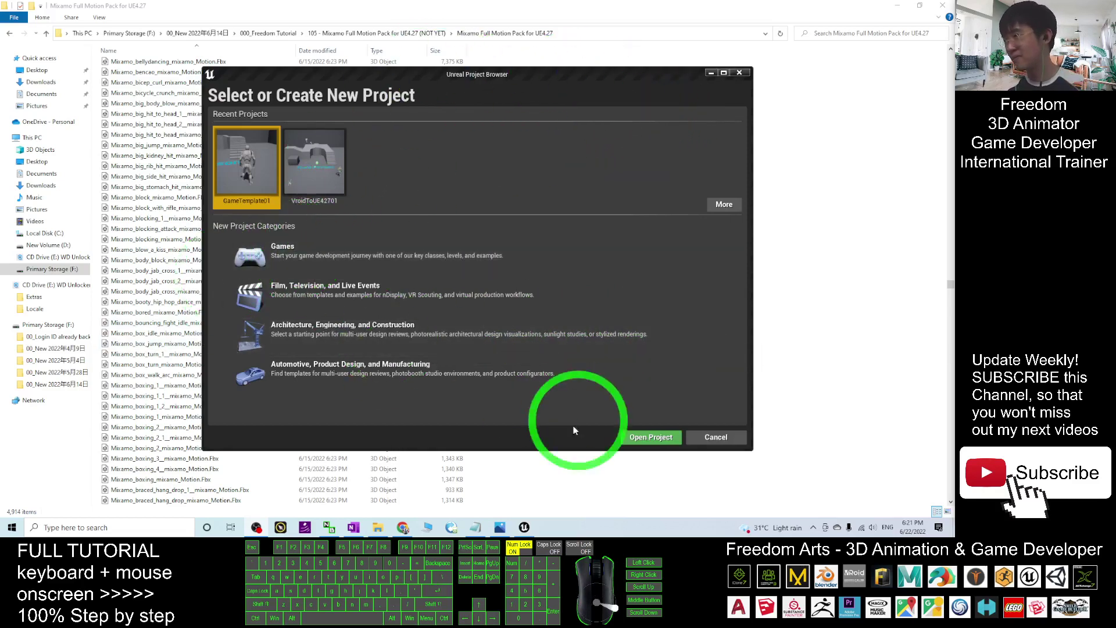
Step: Choose the Games category and the Third Person template for the new project
{"action": "left_click", "coordinate": [284, 257]}
{"action": "left_click", "coordinate": [340, 252]}
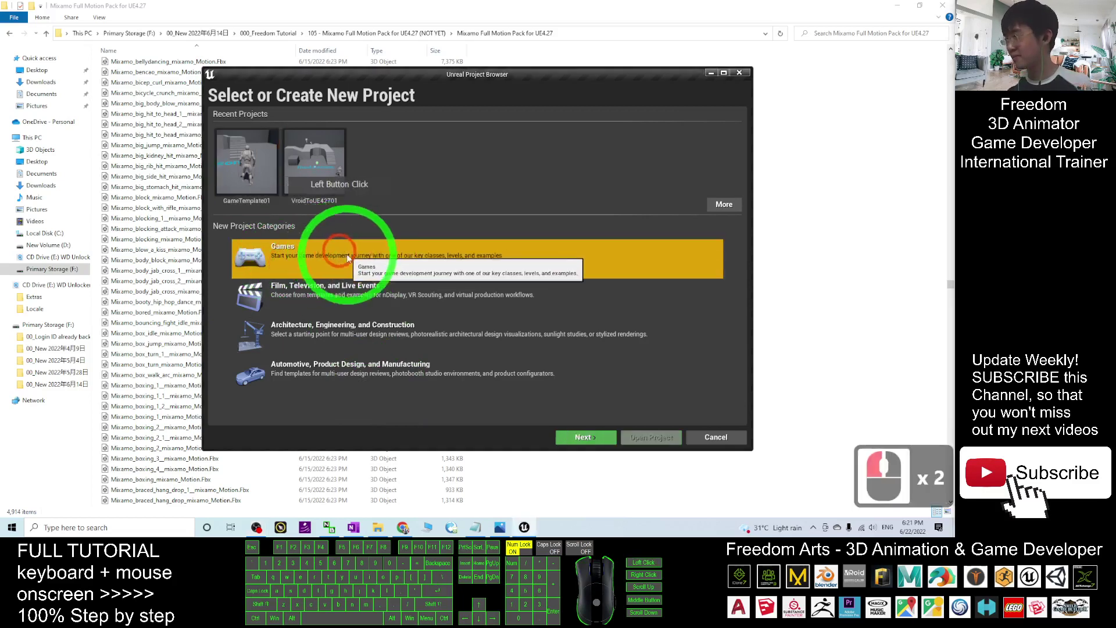
{"action": "left_click", "coordinate": [604, 438]}
{"action": "left_click", "coordinate": [447, 218]}
{"action": "left_click", "coordinate": [593, 155]}
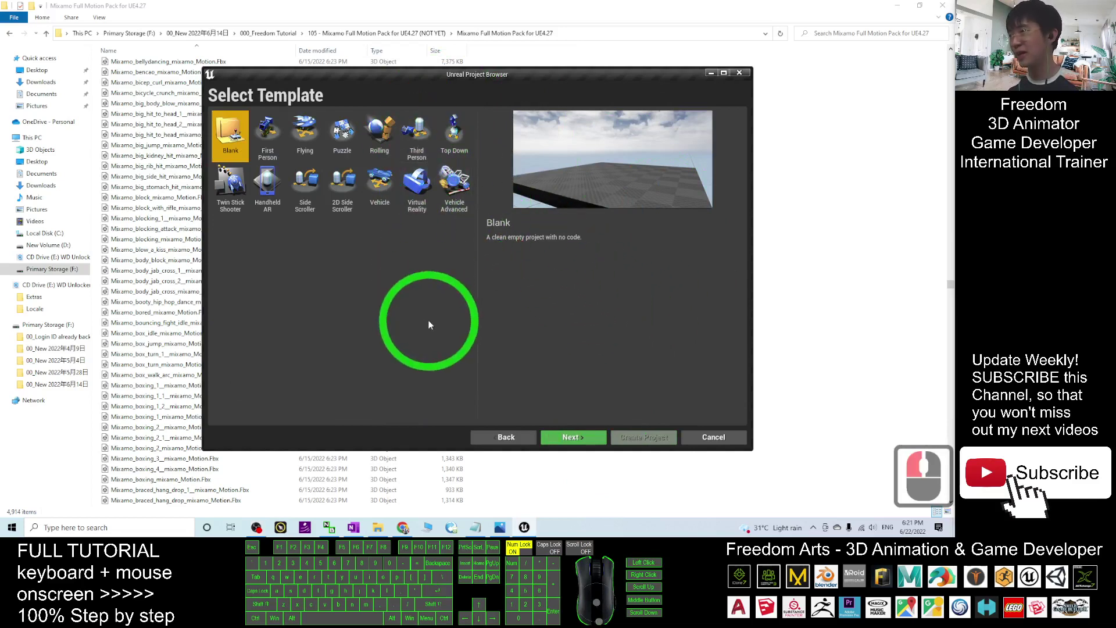
{"action": "left_click", "coordinate": [419, 139]}
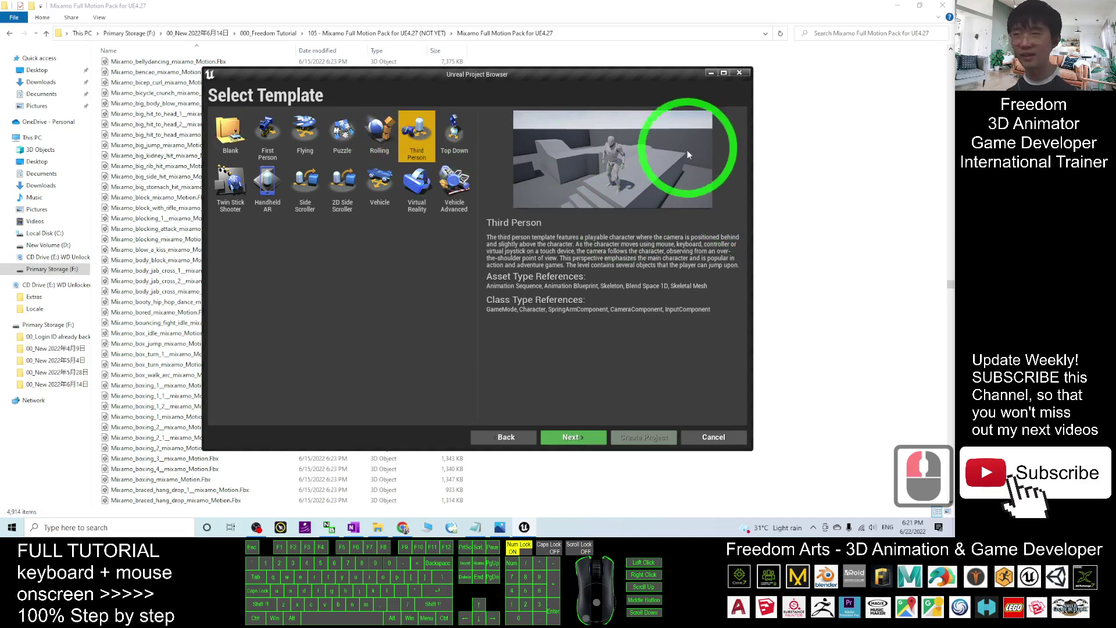
{"action": "left_click", "coordinate": [605, 436]}
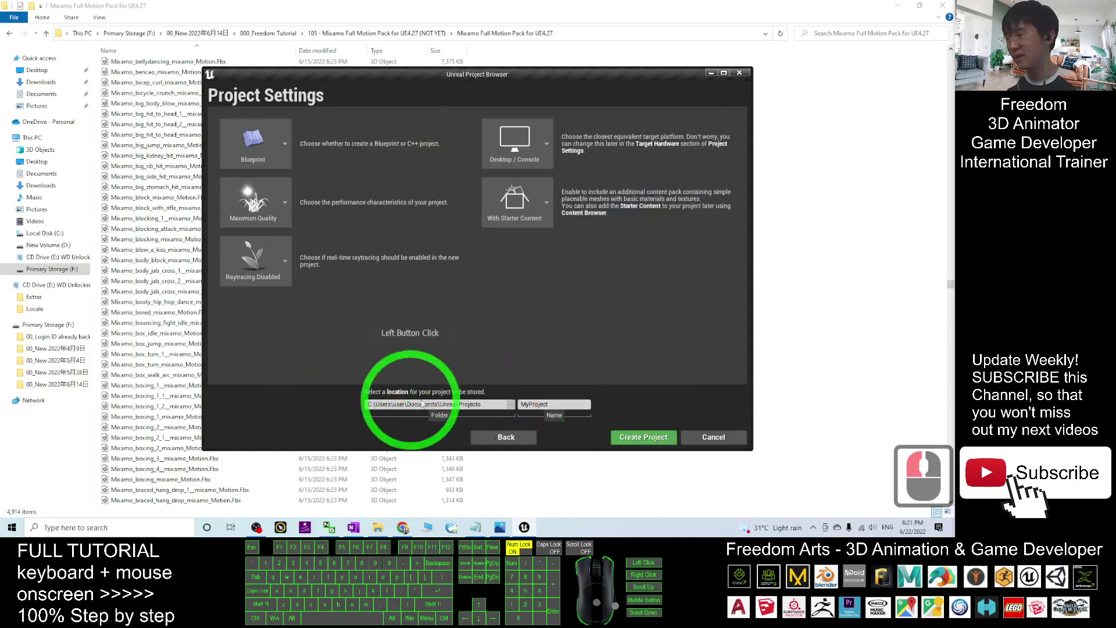
Step: Name the project MixamoFullPackUE4dem, trimmed to fit the 20-character limit
{"action": "left_click", "coordinate": [569, 404]}
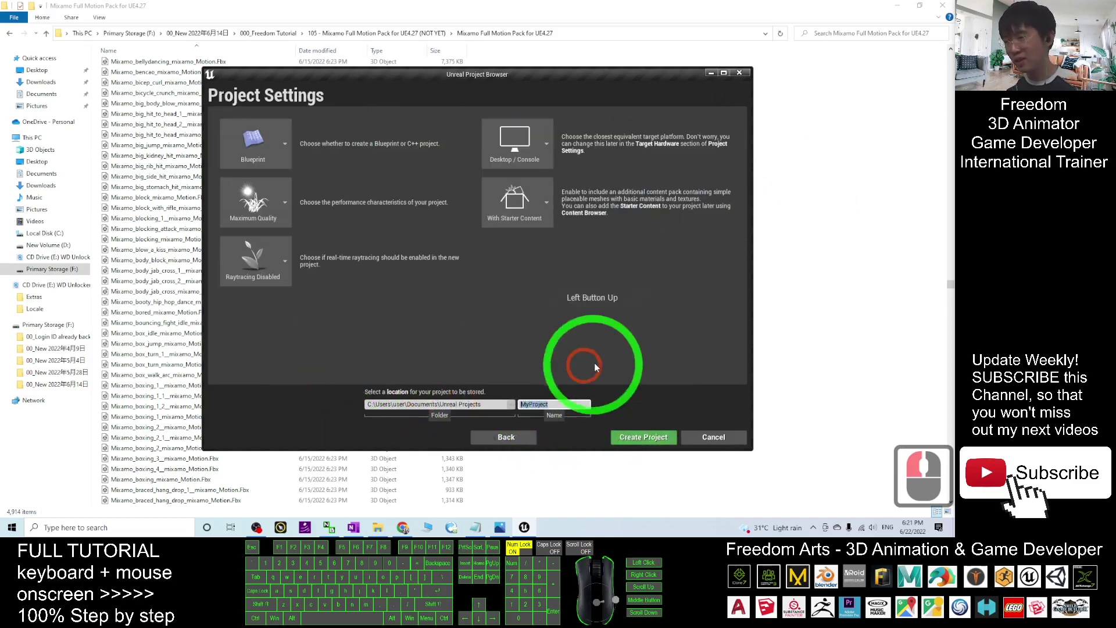
{"action": "type", "text": "Mixa"}
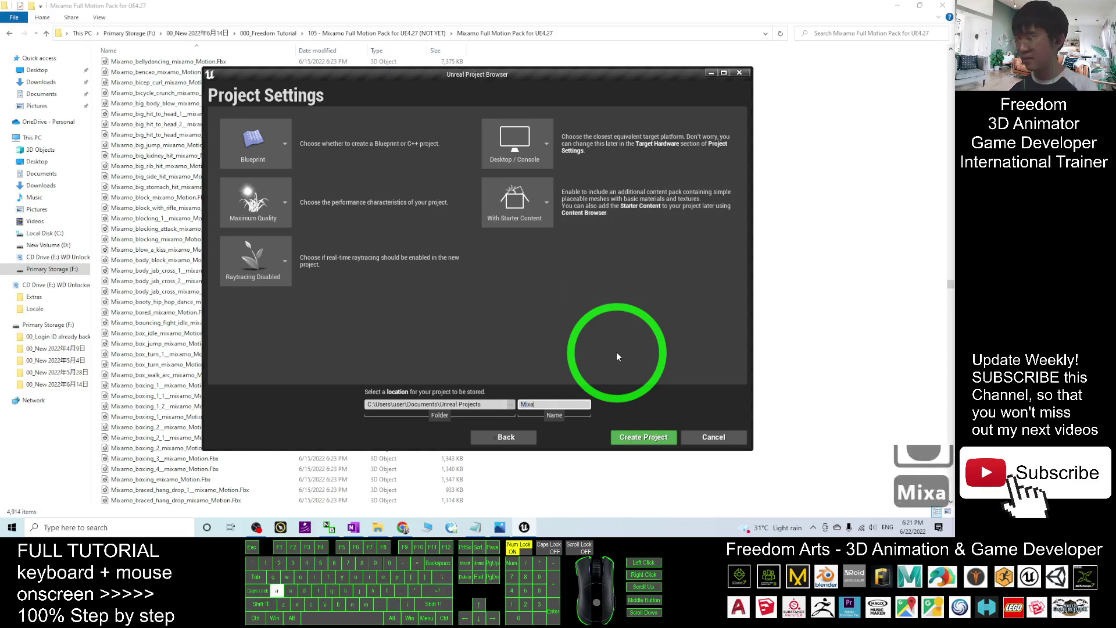
{"action": "type", "text": "moFullPa"}
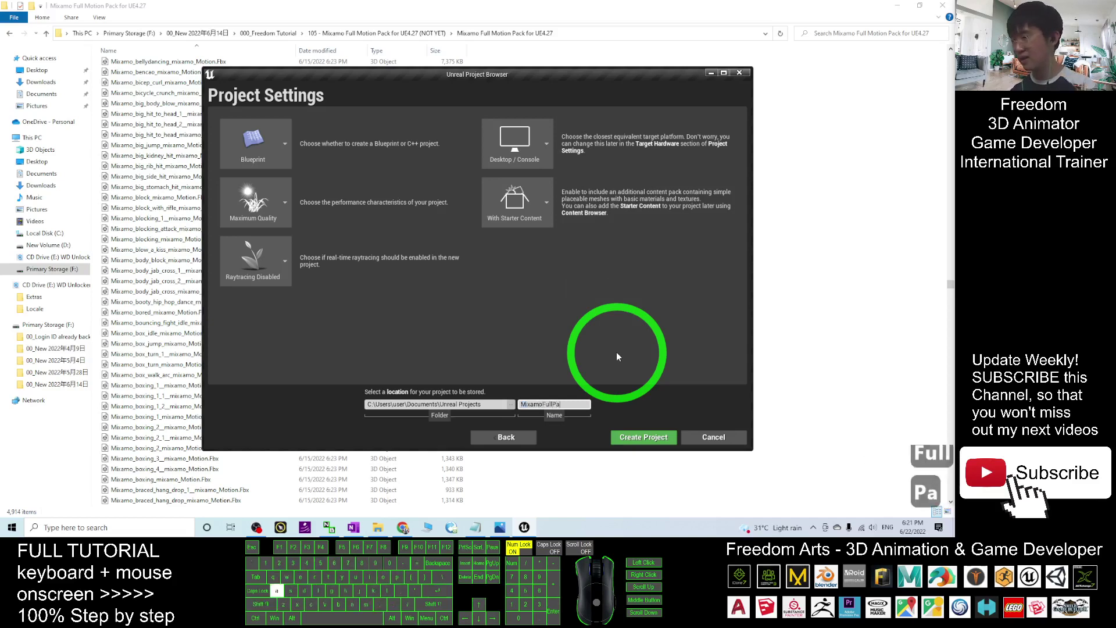
{"action": "type", "text": "ckUE4"}
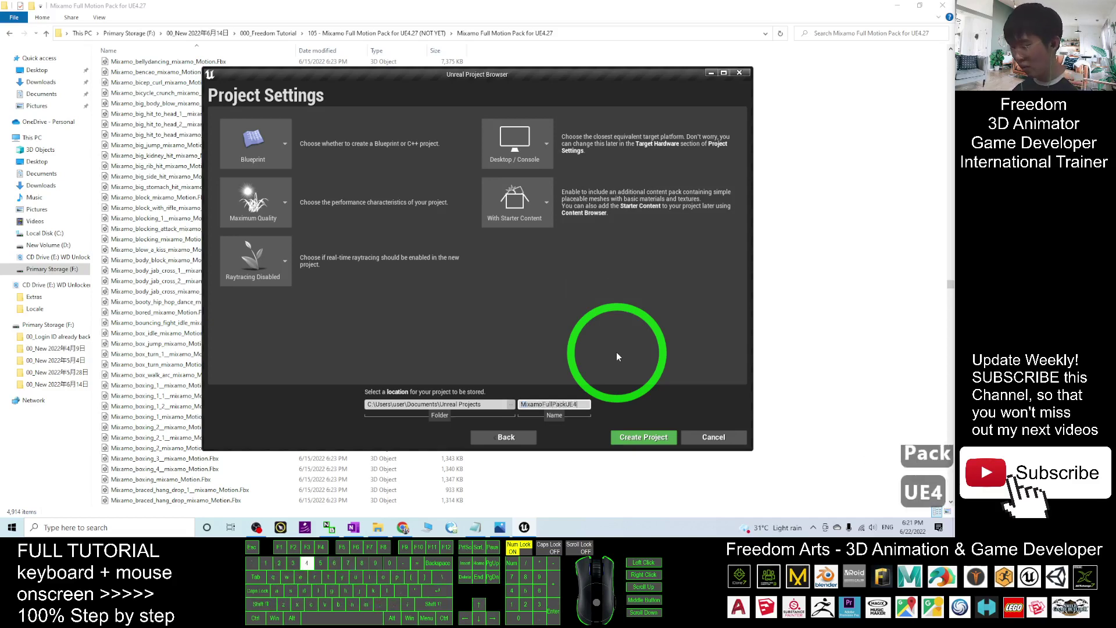
{"action": "type", "text": "27Demo"}
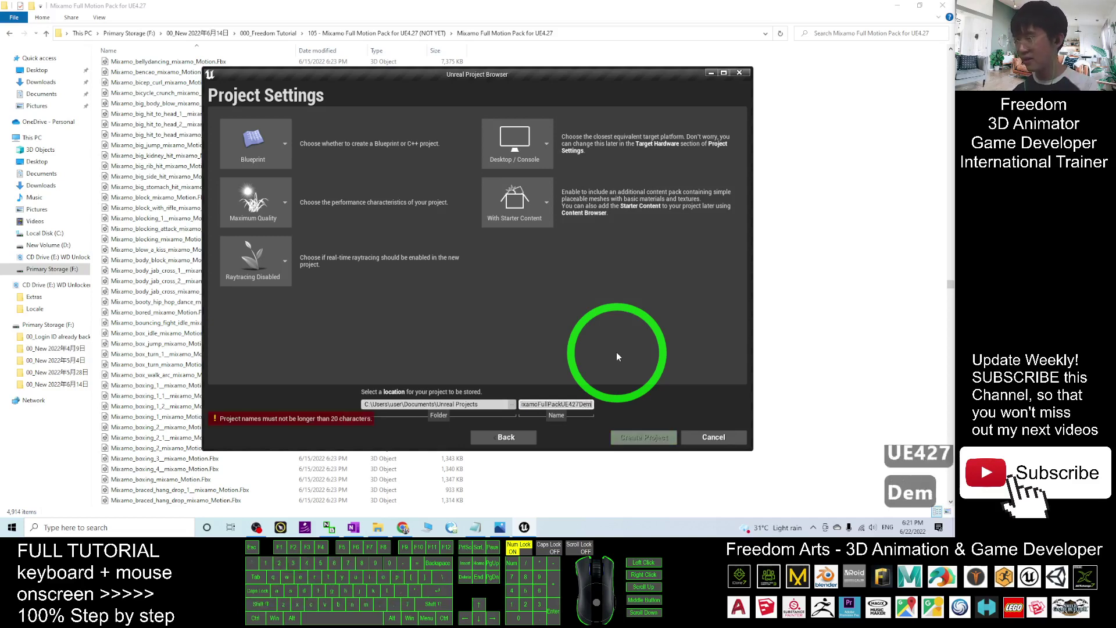
{"action": "key", "text": "BackSpace"}
{"action": "key", "text": "BackSpace"}
{"action": "key", "text": "BackSpace"}
{"action": "key", "text": "BackSpace"}
{"action": "type", "text": "-1"}
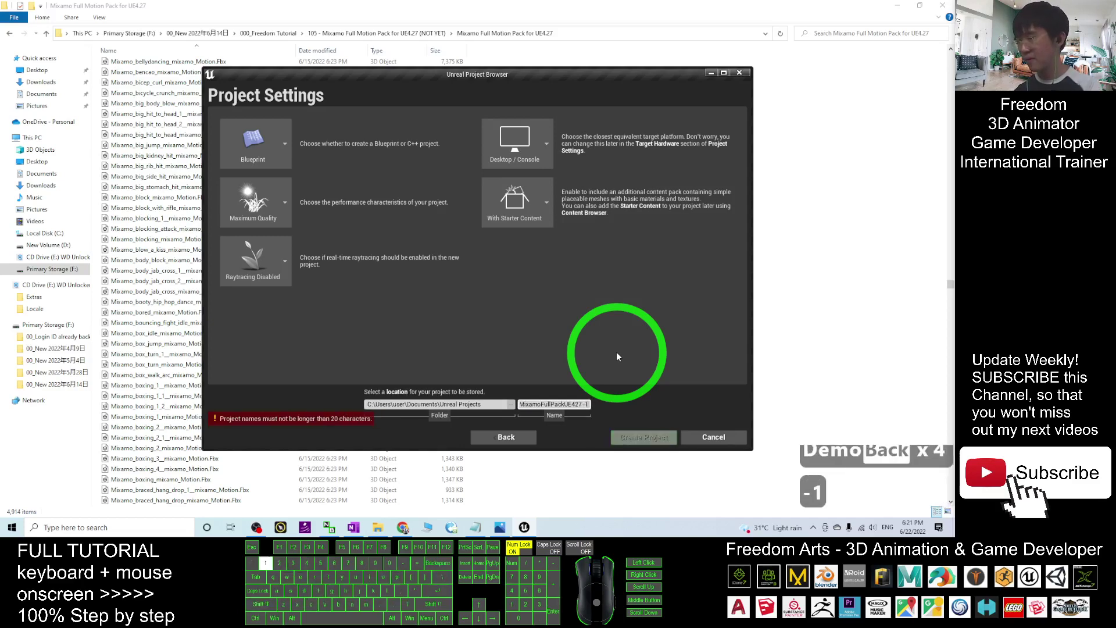
{"action": "key", "text": "BackSpace"}
{"action": "key", "text": "BackSpace"}
{"action": "type", "text": "91"}
{"action": "key", "text": "BackSpace"}
{"action": "key", "text": "BackSpace"}
{"action": "key", "text": "BackSpace"}
{"action": "key", "text": "BackSpace"}
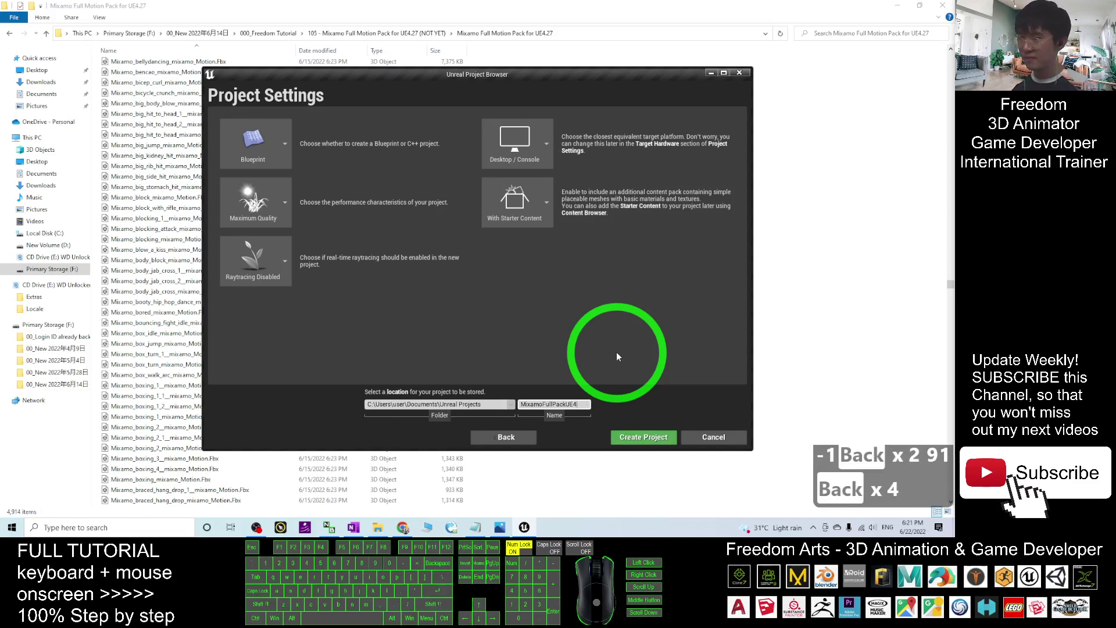
{"action": "type", "text": "demo"}
{"action": "key", "text": "BackSpace"}
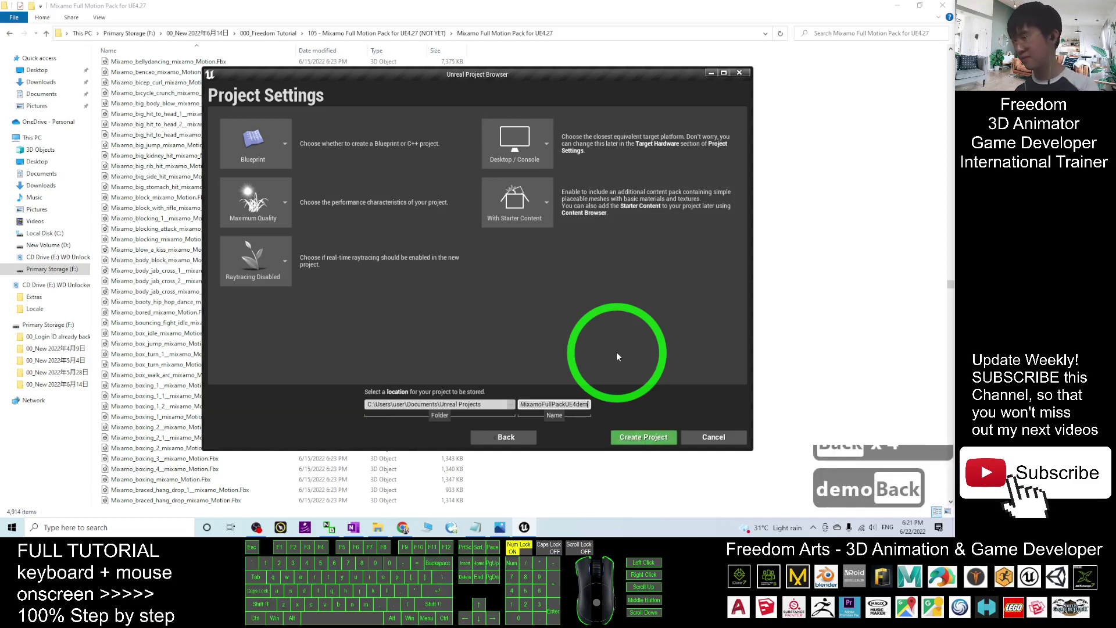
Step: Create the project and move the Explorer, Notepad and Photos windows out of the way
{"action": "left_click", "coordinate": [645, 437]}
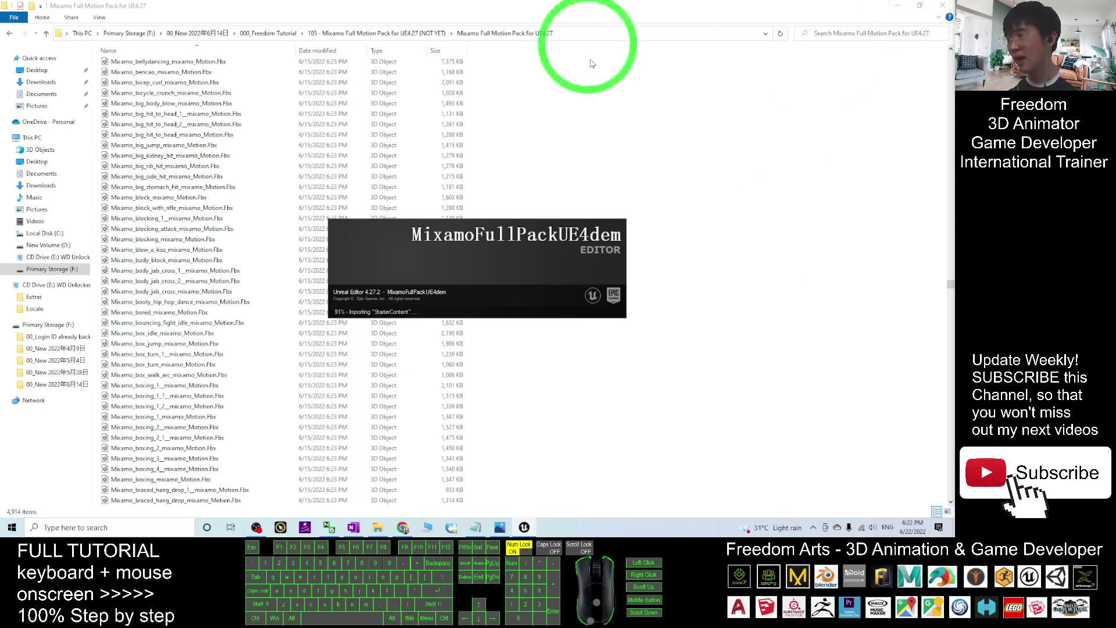
{"action": "double_click", "coordinate": [638, 10]}
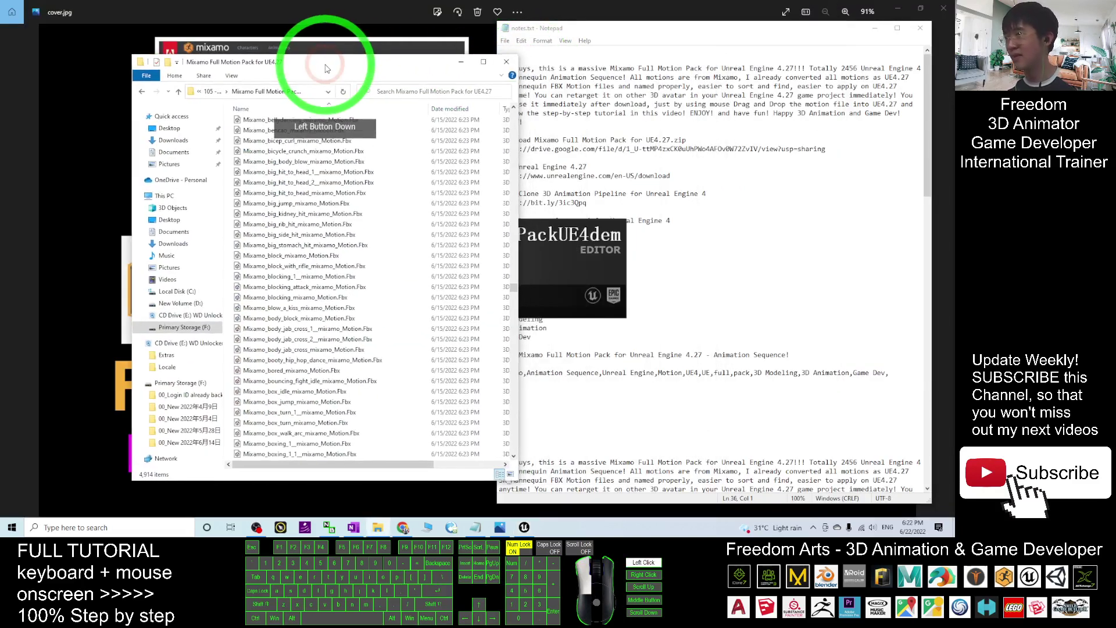
{"action": "left_click", "coordinate": [874, 29]}
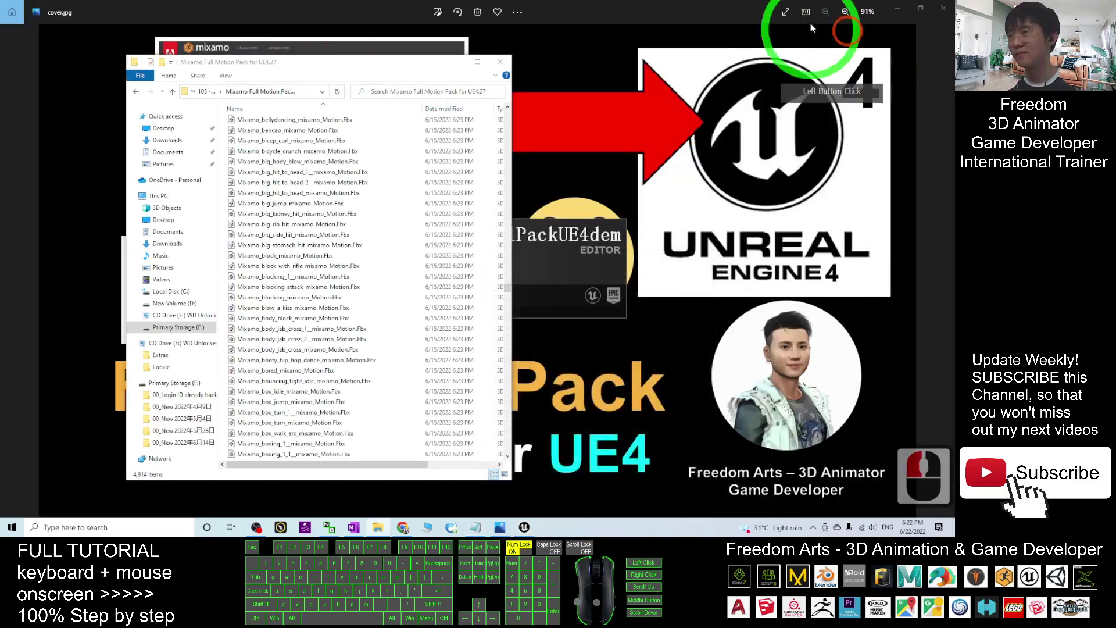
{"action": "left_click", "coordinate": [910, 20]}
{"action": "left_click", "coordinate": [898, 8]}
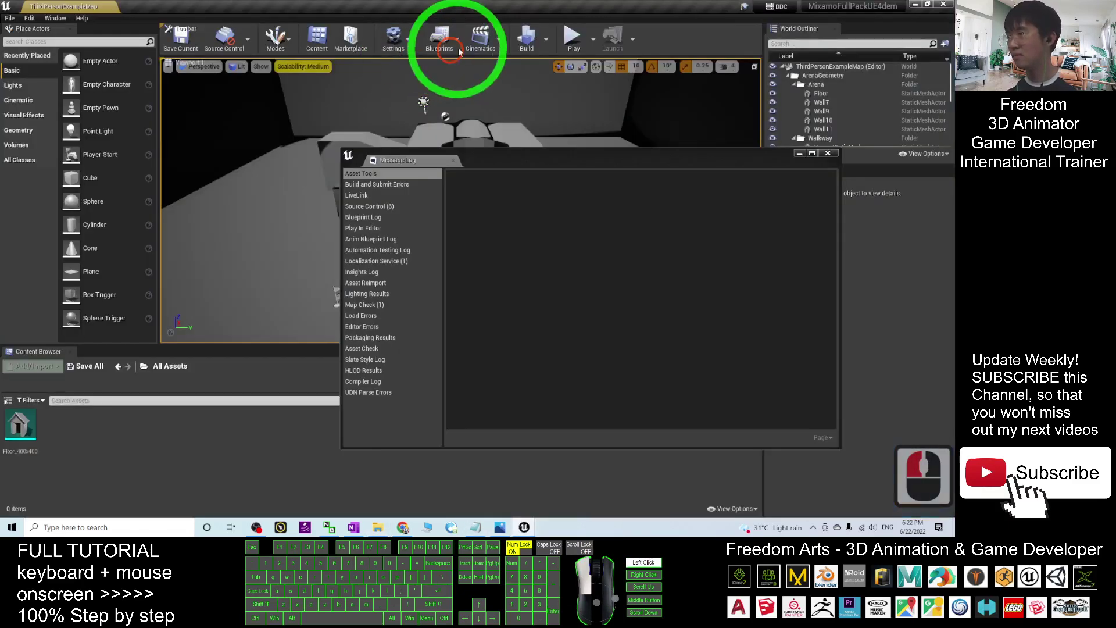
Step: Close the Message Log once the ThirdPersonExampleMap editor has loaded
{"action": "left_click", "coordinate": [701, 259]}
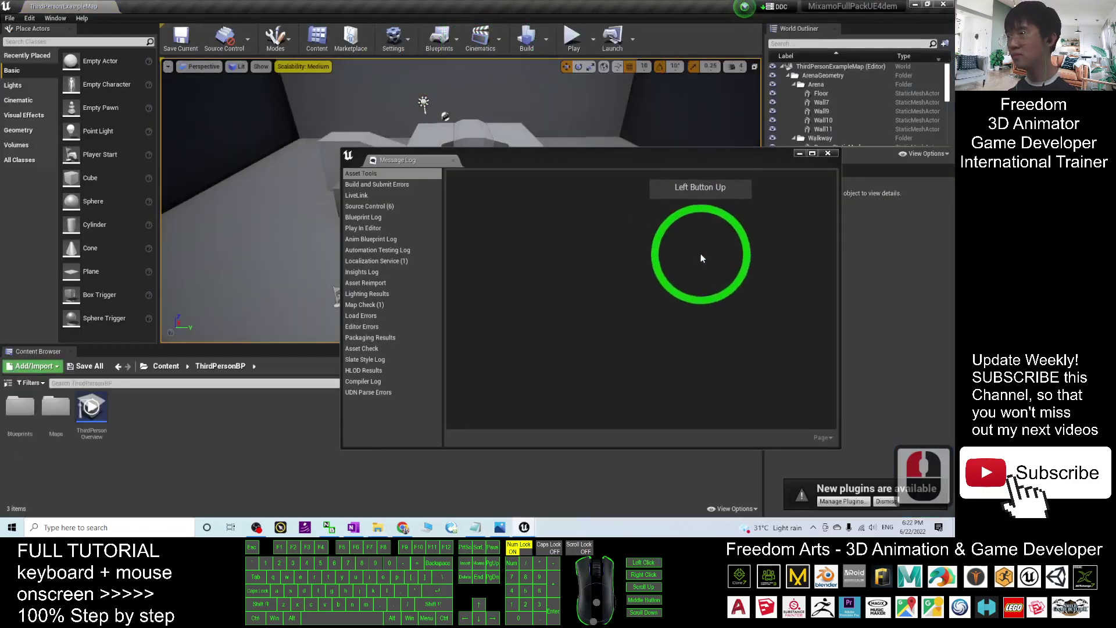
{"action": "left_click", "coordinate": [827, 152]}
{"action": "left_click", "coordinate": [615, 215]}
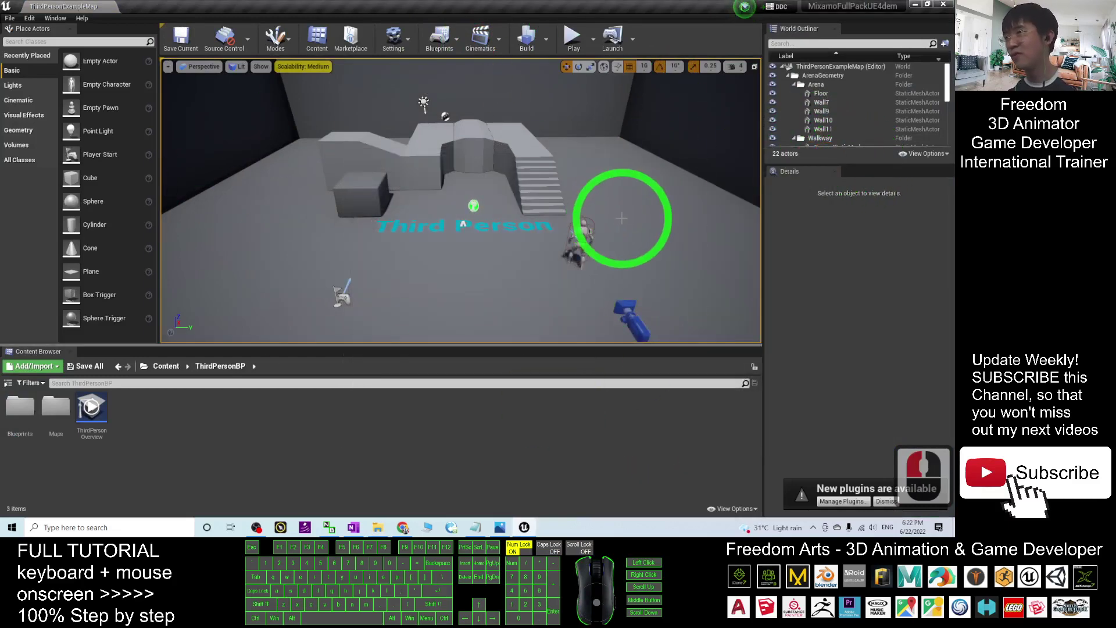
Step: Play-test the level running the character with WASD, then Escape back to the root Content folder
{"action": "left_click", "coordinate": [571, 39]}
{"action": "left_click_drag", "start_coordinate": [491, 234], "coordinate": [635, 304]}
{"action": "key", "text": "w"}
{"action": "key", "text": "s"}
{"action": "key", "text": "a"}
{"action": "key", "text": "a"}
{"action": "key", "text": "w"}
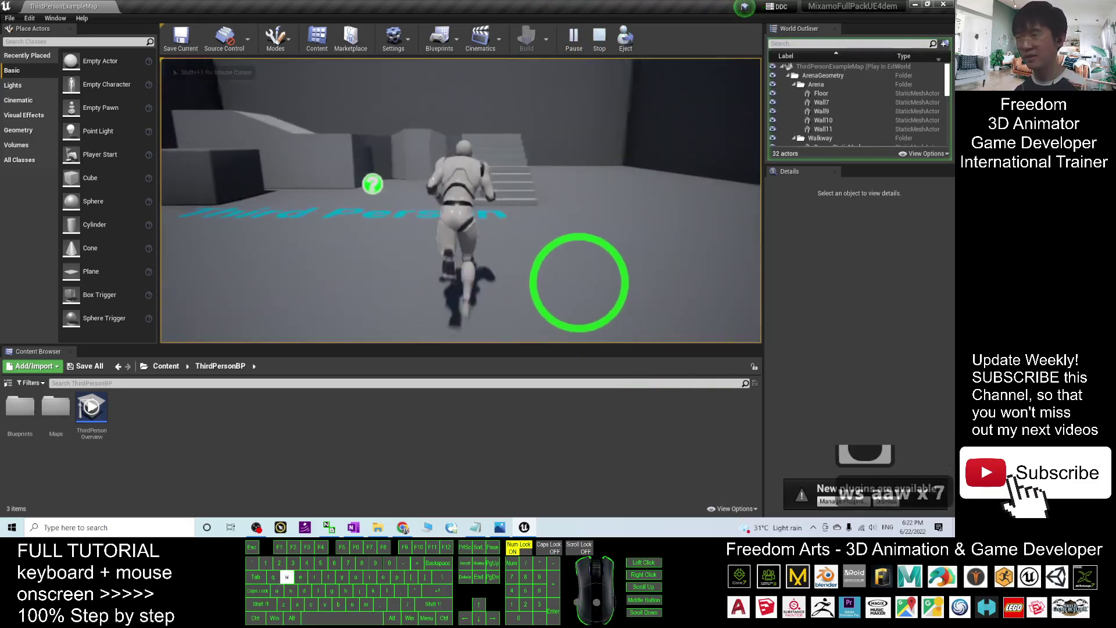
{"action": "key", "text": "w"}
{"action": "key", "text": "a"}
{"action": "key", "text": "d"}
{"action": "key", "text": "d"}
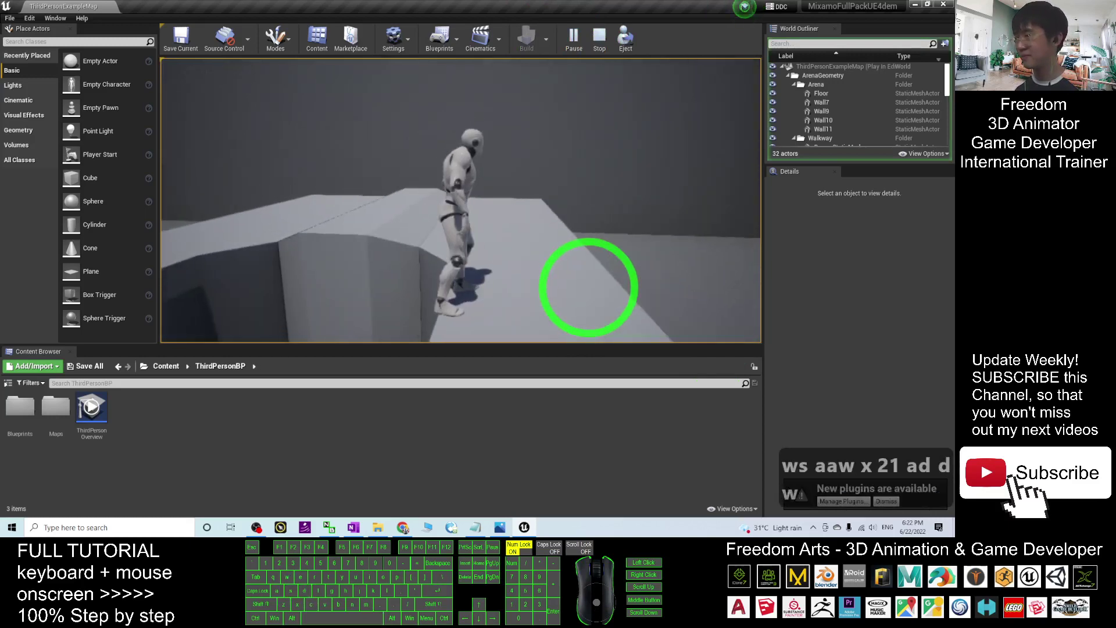
{"action": "key", "text": "w"}
{"action": "key", "text": "d"}
{"action": "key", "text": "s"}
{"action": "key", "text": "Escape"}
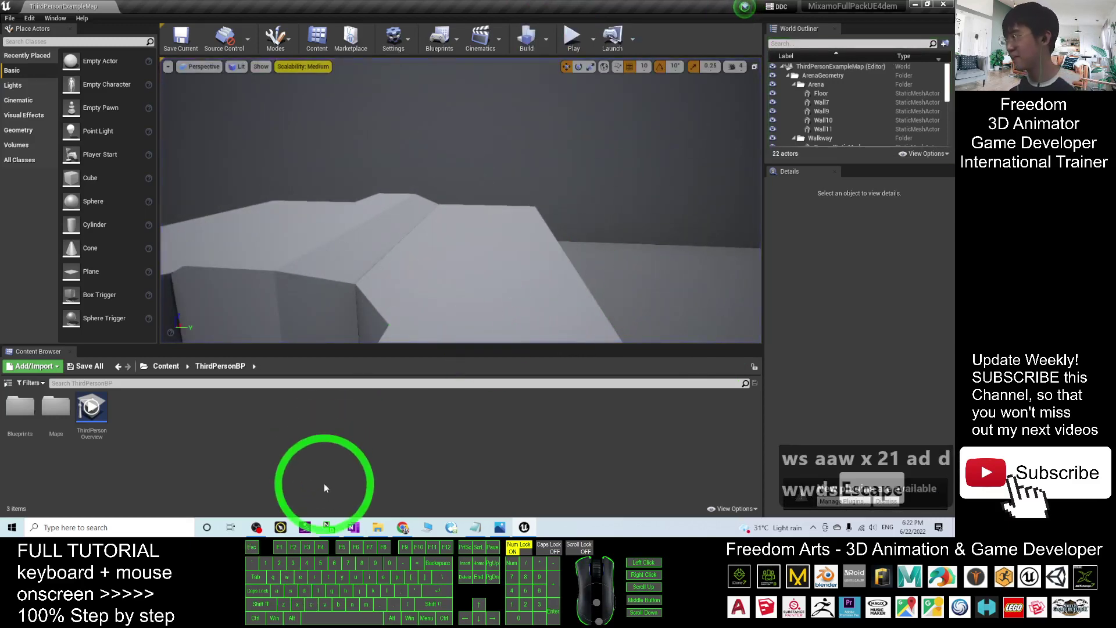
{"action": "left_click", "coordinate": [169, 373]}
Step: Browse into the Mannequin > Character > Mesh folder in the Content Browser
{"action": "left_click", "coordinate": [166, 459]}
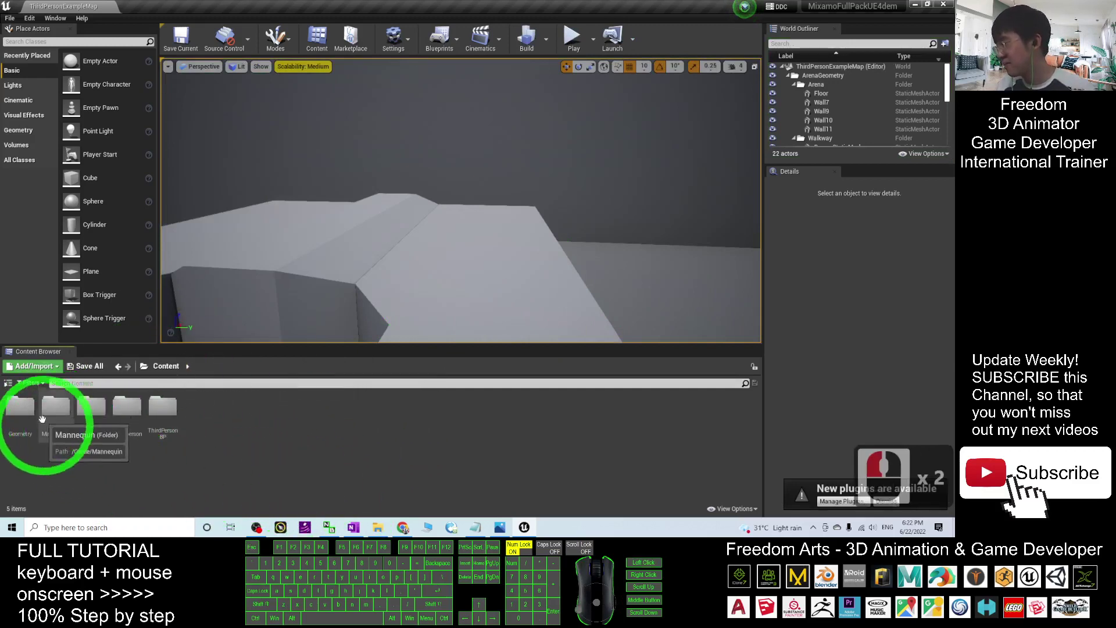
{"action": "double_click", "coordinate": [57, 407]}
{"action": "double_click", "coordinate": [55, 408]}
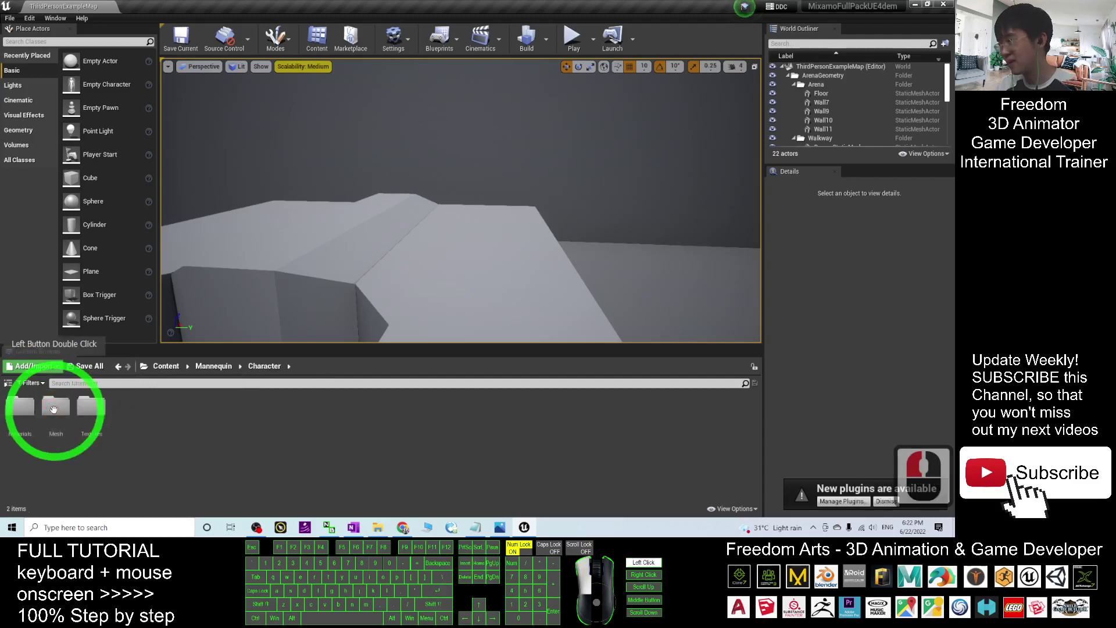
{"action": "double_click", "coordinate": [51, 410]}
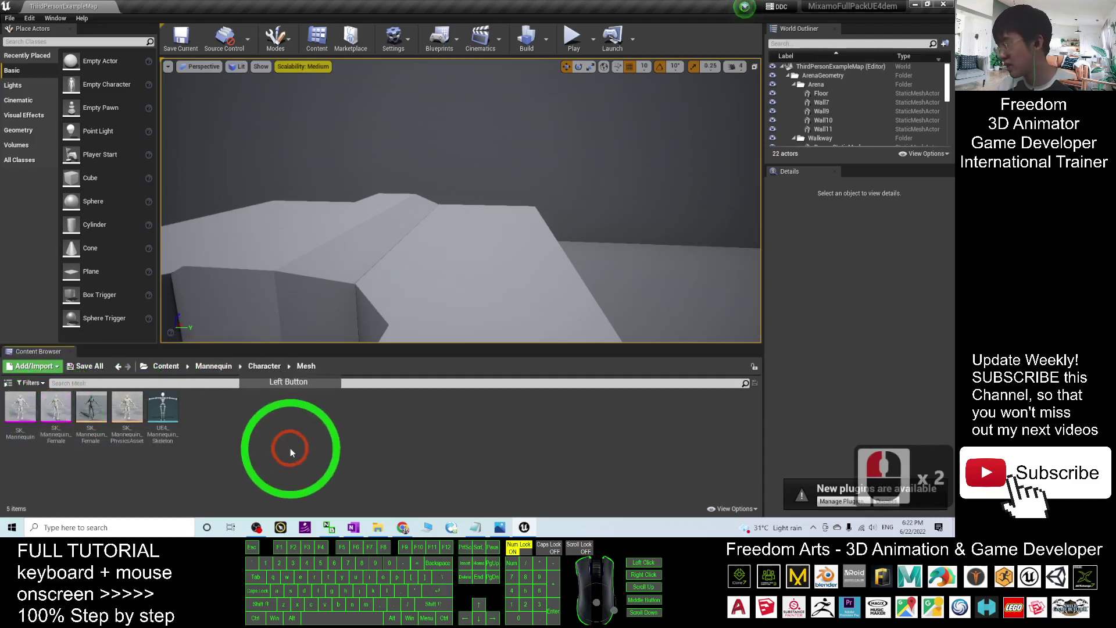
{"action": "left_click", "coordinate": [164, 490]}
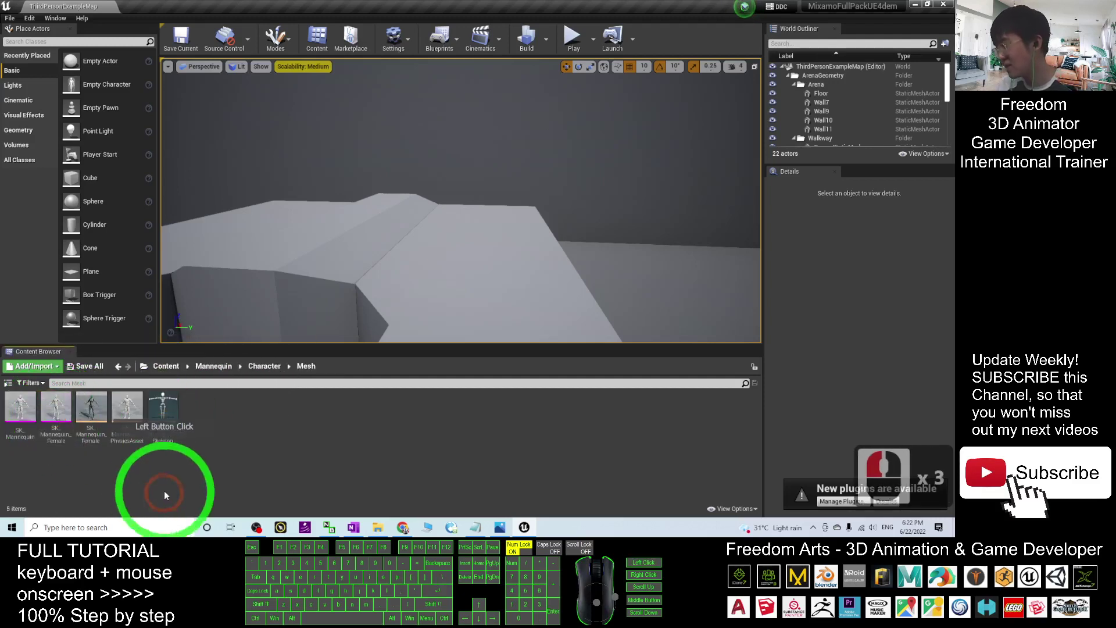
Step: Open SK_Mannequin, orbit around it to inspect it, then close the mesh editor
{"action": "double_click", "coordinate": [25, 412]}
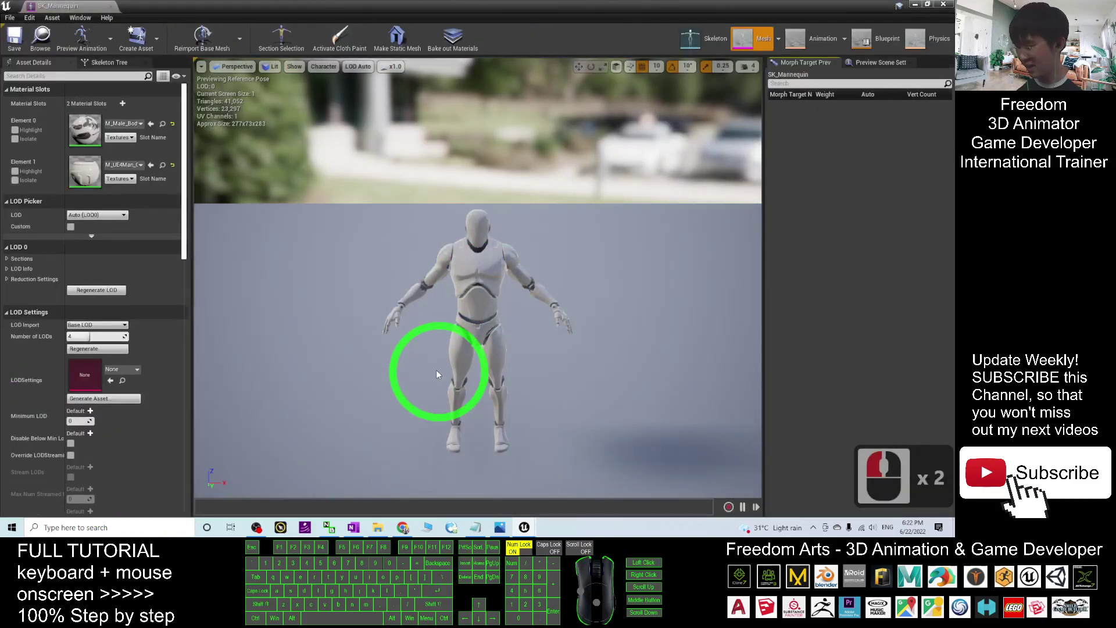
{"action": "mouse_move", "coordinate": [437, 375]}
{"action": "left_mouse_down", "text": "alt"}
{"action": "mouse_move", "coordinate": [645, 364]}
{"action": "mouse_move", "coordinate": [291, 326]}
{"action": "mouse_move", "coordinate": [224, 346]}
{"action": "mouse_move", "coordinate": [468, 374]}
{"action": "mouse_move", "coordinate": [212, 356]}
{"action": "mouse_move", "coordinate": [445, 368]}
{"action": "left_mouse_up", "text": "alt"}
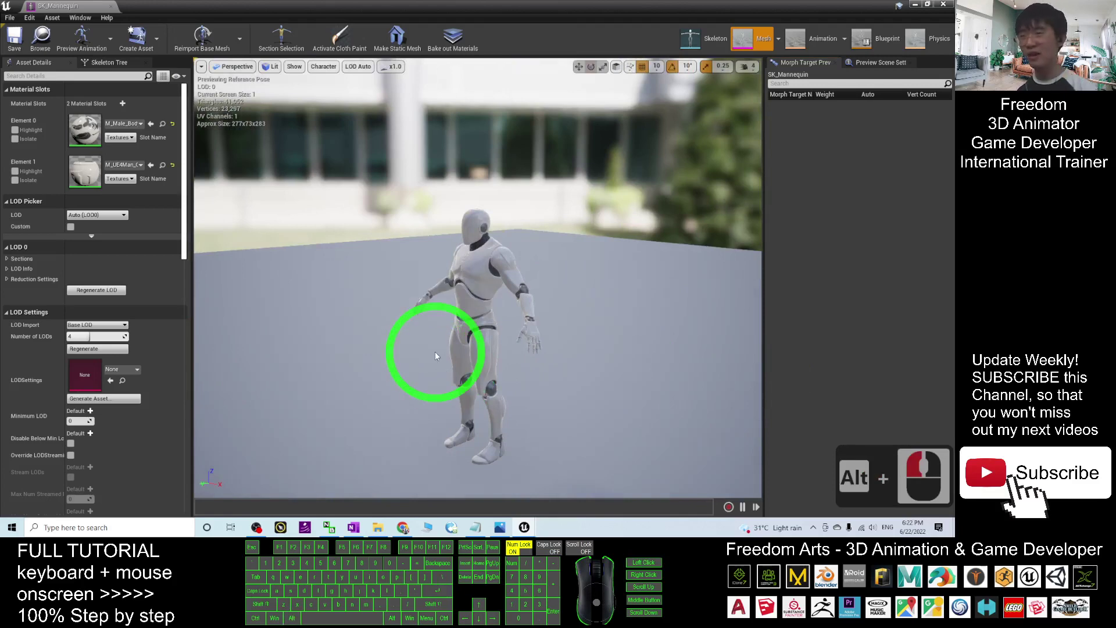
{"action": "left_click", "coordinate": [943, 5]}
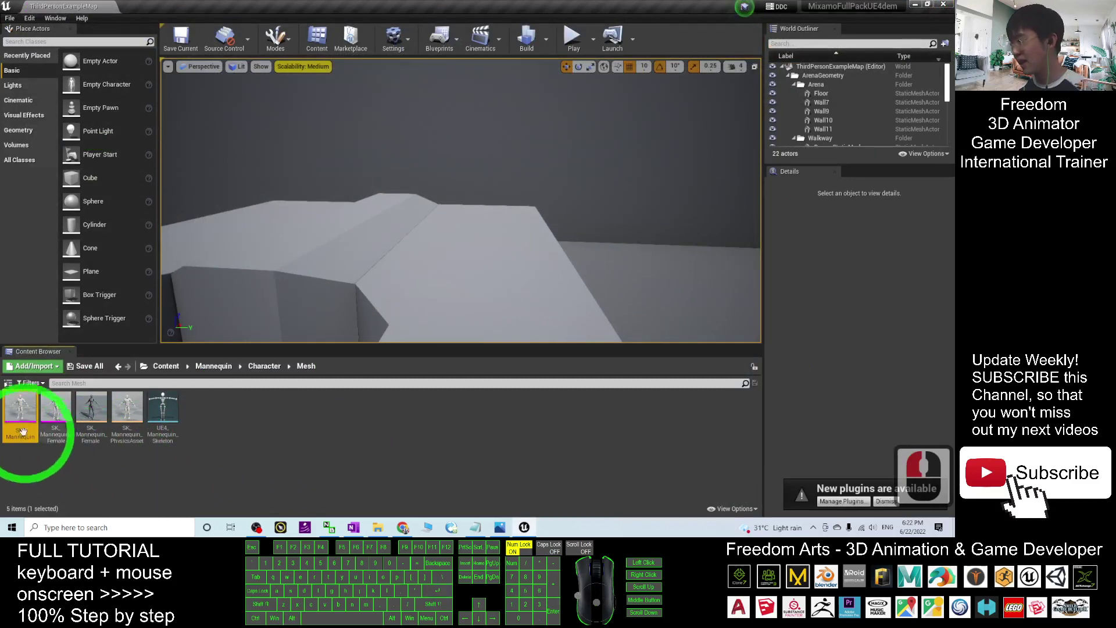
{"action": "mouse_move", "coordinate": [21, 424]}
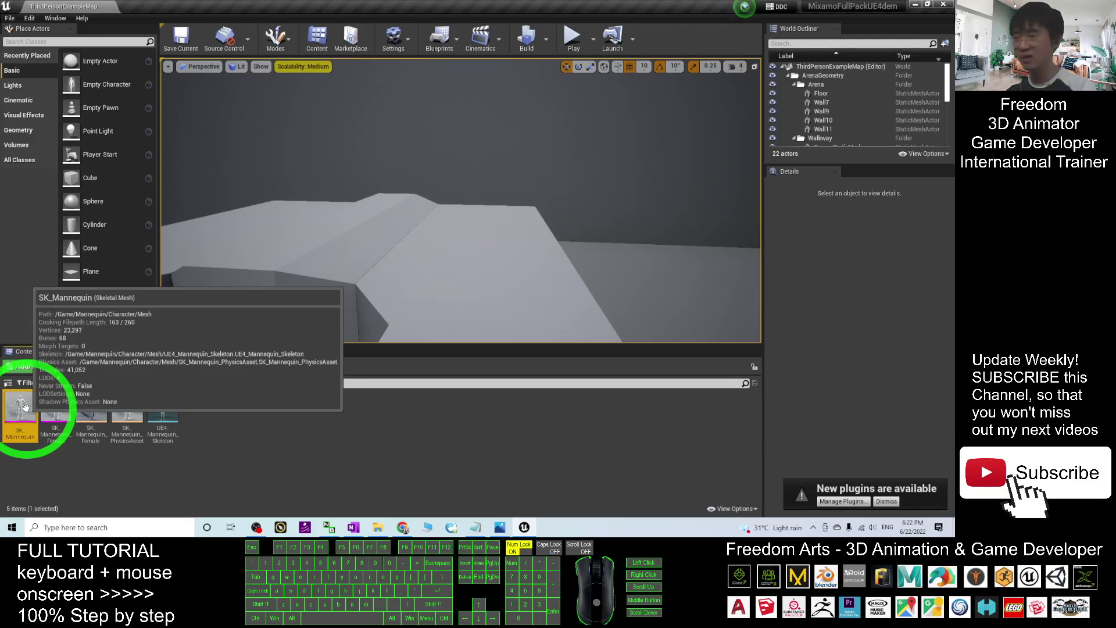
{"action": "left_click", "coordinate": [527, 458]}
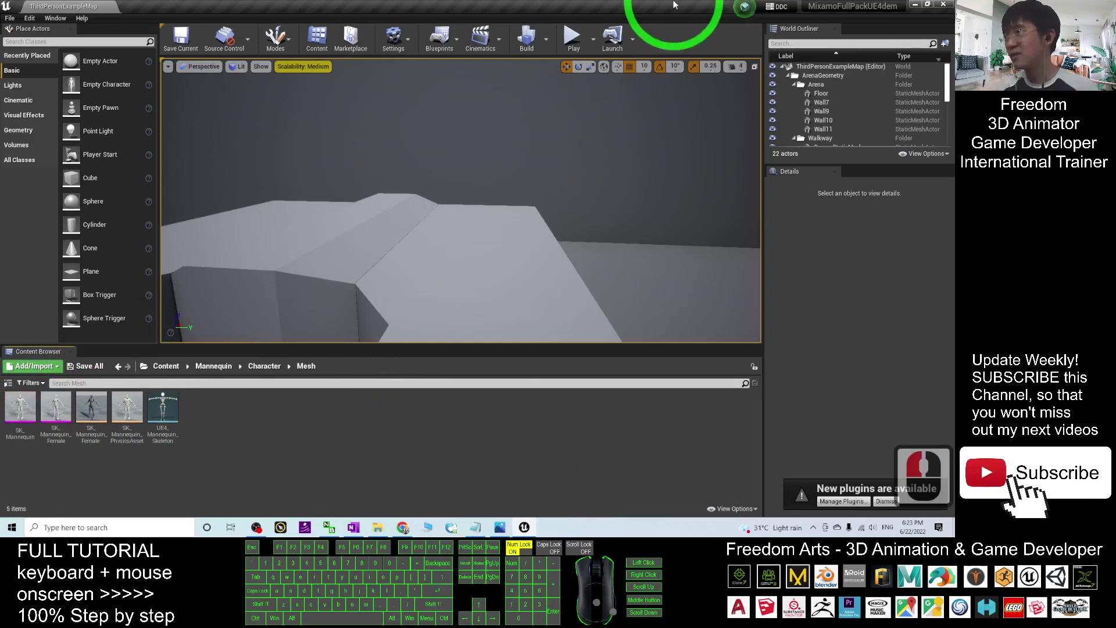
Step: Minimize the editor, scroll through the Mixamo FBX files in Explorer, then return to Unreal
{"action": "left_click", "coordinate": [912, 5]}
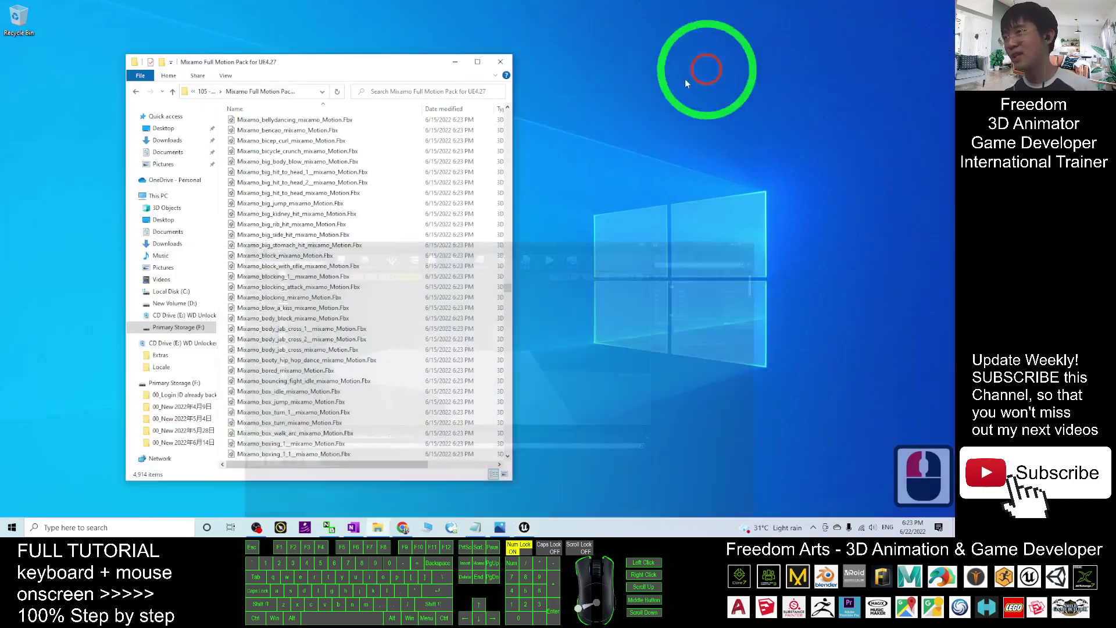
{"action": "left_click", "coordinate": [249, 154]}
{"action": "scroll", "coordinate": [332, 269], "scroll_direction": "down", "scroll_amount": 5}
{"action": "scroll", "coordinate": [332, 268], "scroll_direction": "up", "scroll_amount": 12}
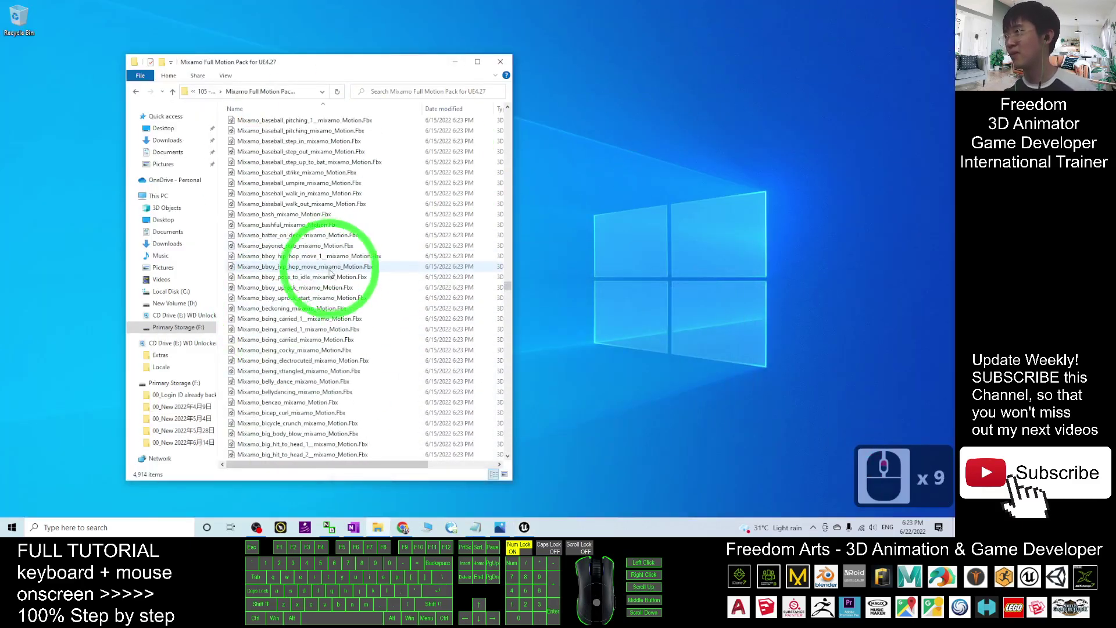
{"action": "scroll", "coordinate": [327, 303], "scroll_direction": "down", "scroll_amount": 17}
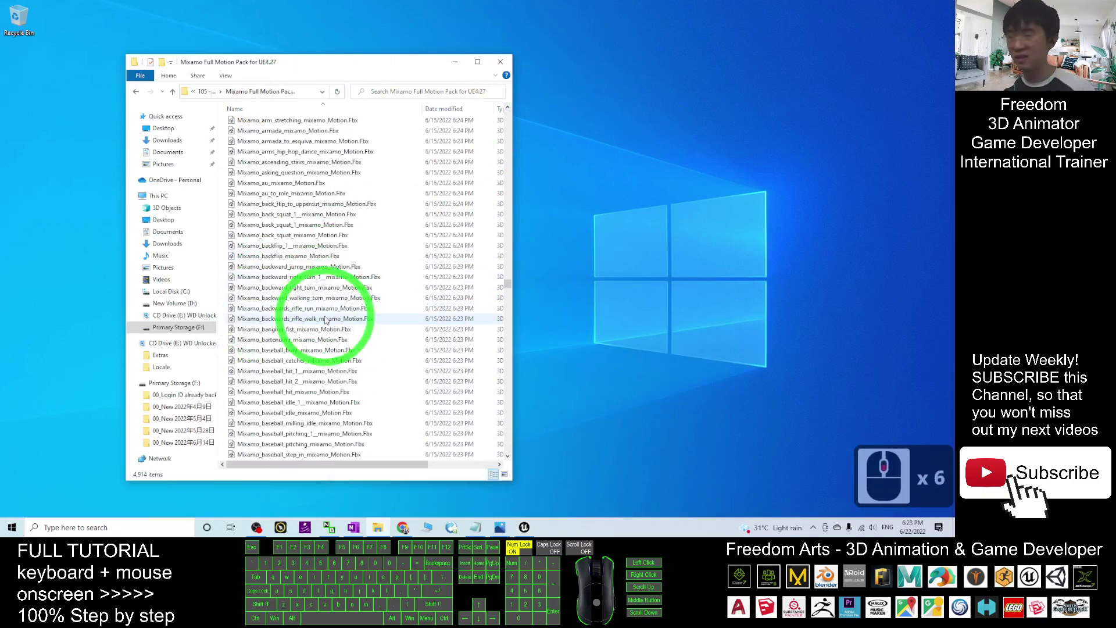
{"action": "scroll", "coordinate": [368, 347], "scroll_direction": "down", "scroll_amount": 20}
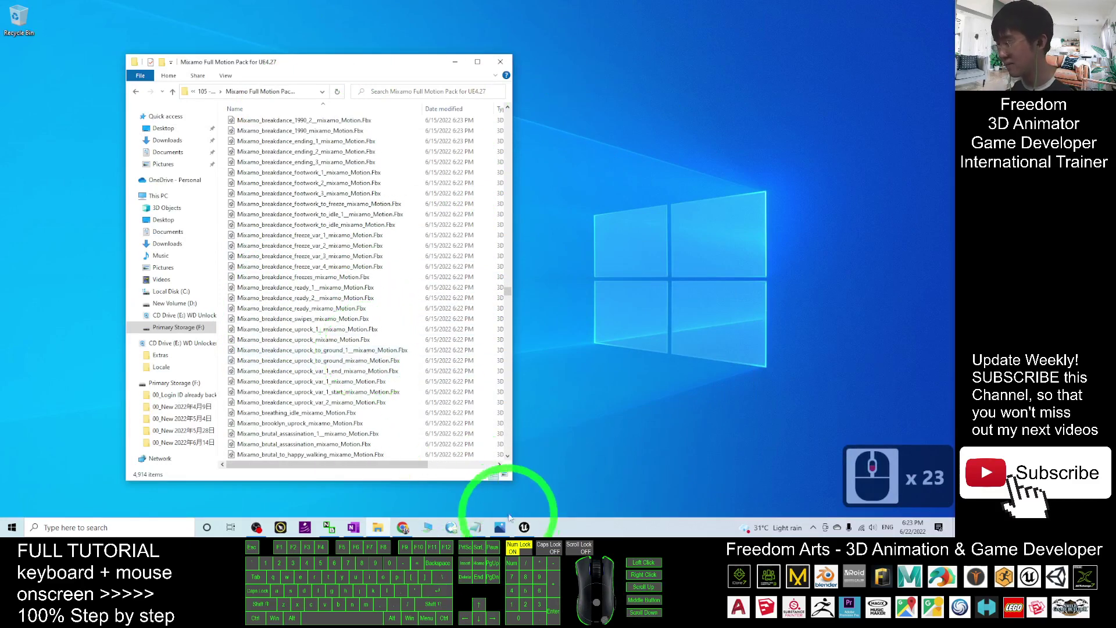
{"action": "left_click", "coordinate": [525, 528]}
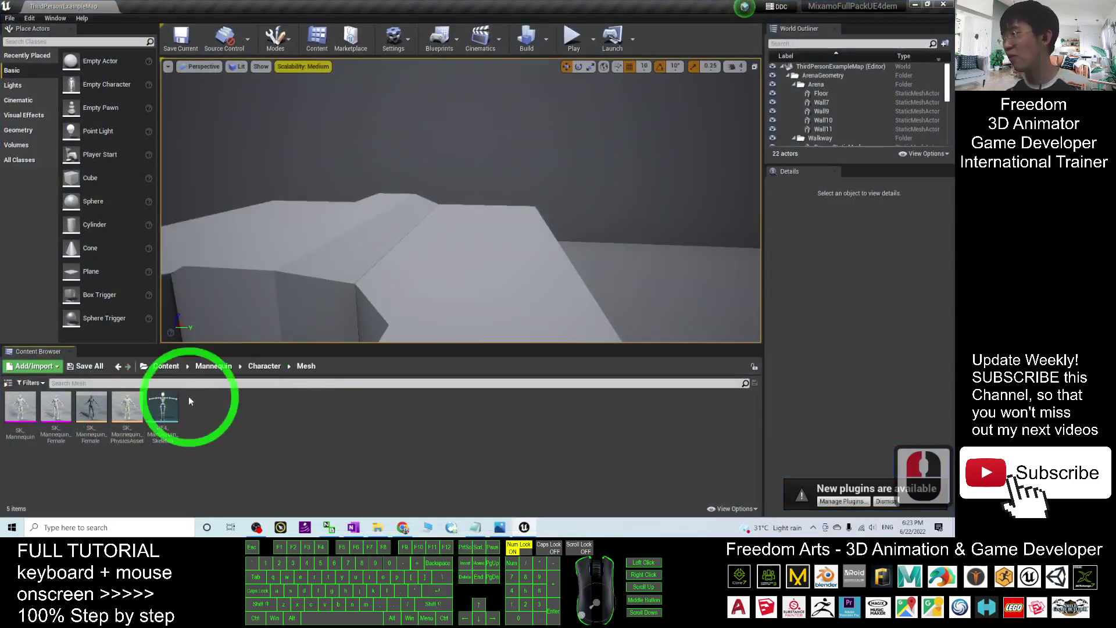
{"action": "right_click", "coordinate": [249, 465]}
Step: Create a MixamoMotion folder inside Mesh and open it
{"action": "left_click", "coordinate": [280, 154]}
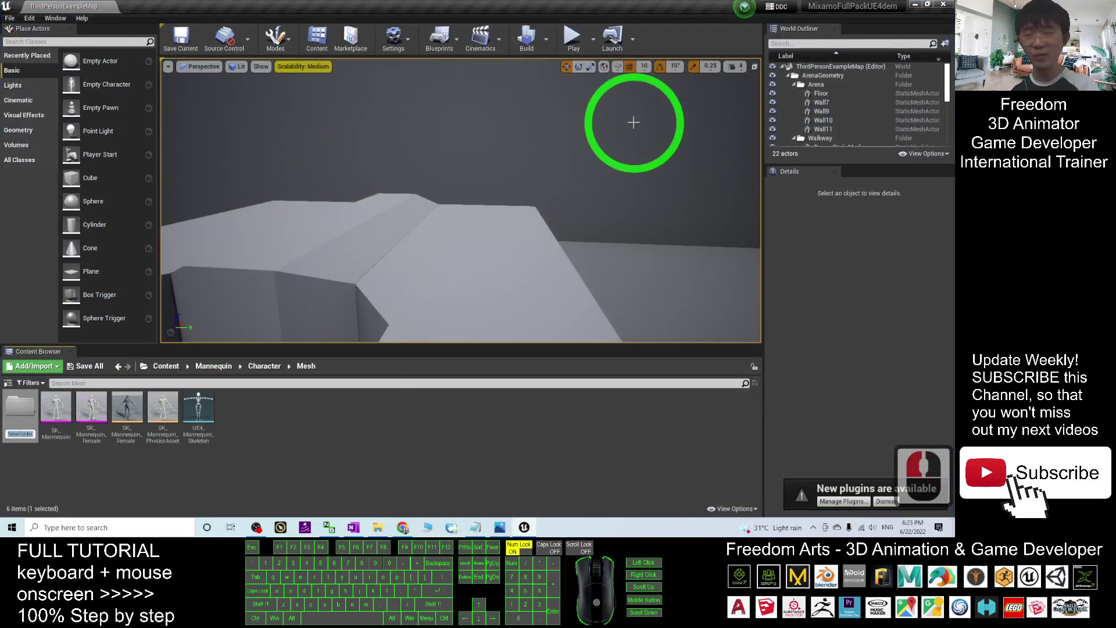
{"action": "type", "text": "MixamoM"}
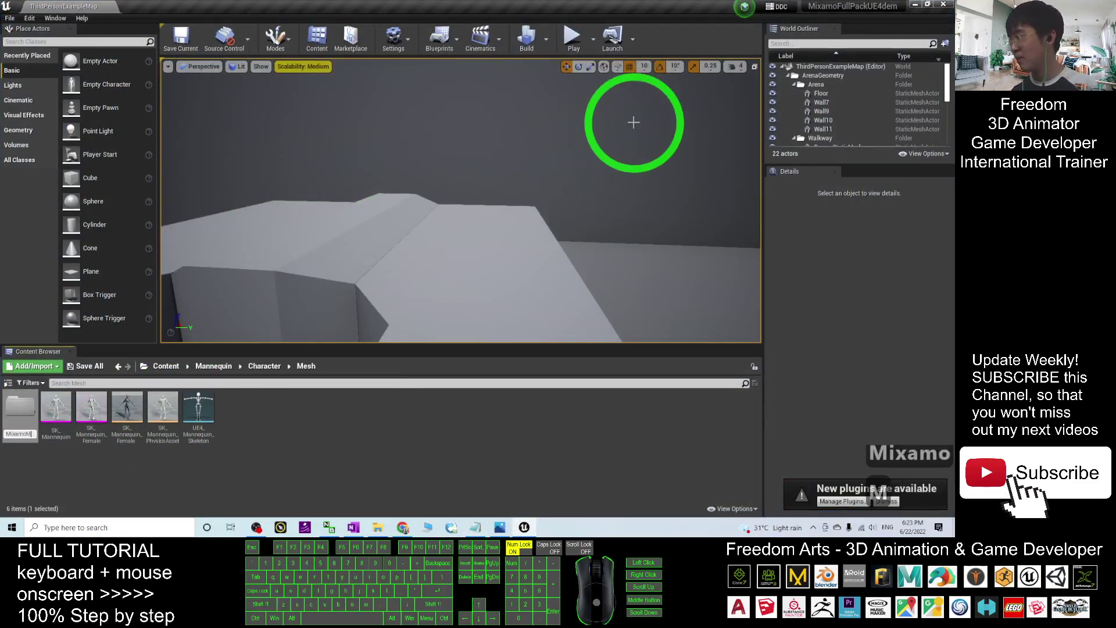
{"action": "key", "text": "Return"}
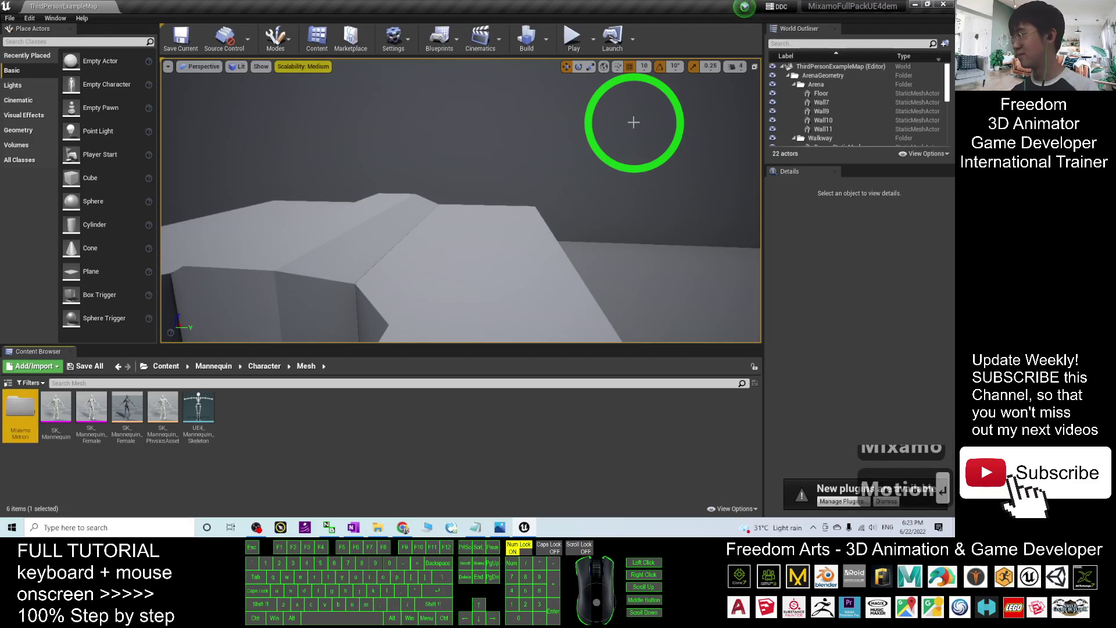
{"action": "double_click", "coordinate": [30, 424]}
Step: Place the Unreal editor and the Mixamo FBX file list side by side and scroll the files
{"action": "left_click_drag", "start_coordinate": [569, 6], "coordinate": [634, 37]}
{"action": "left_click_drag", "start_coordinate": [279, 70], "coordinate": [193, 50]}
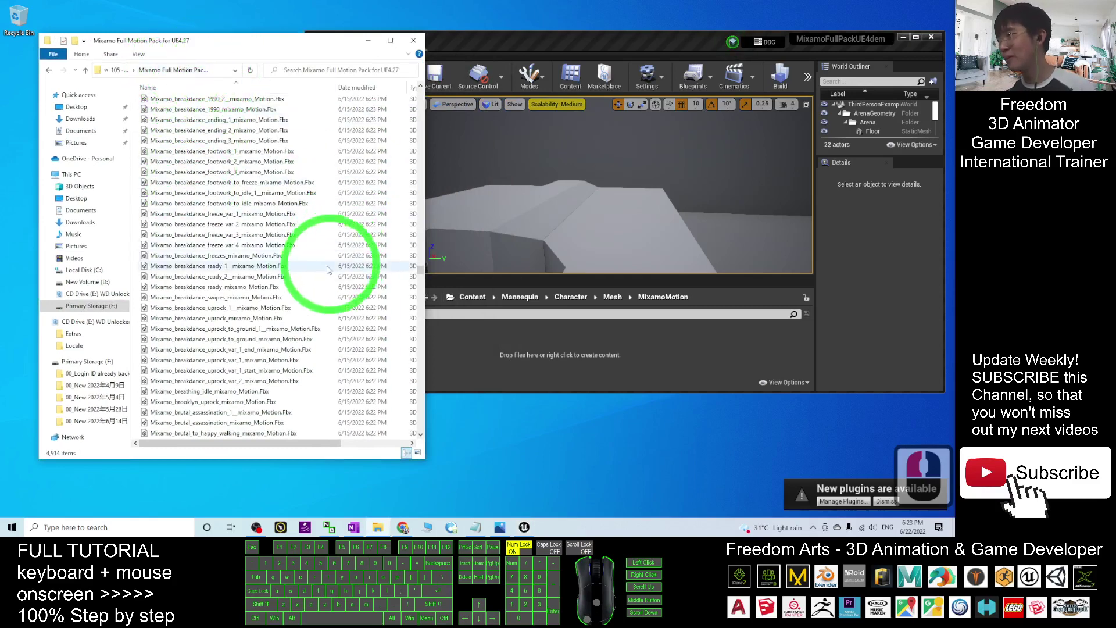
{"action": "scroll", "coordinate": [343, 325], "scroll_direction": "down", "scroll_amount": 10}
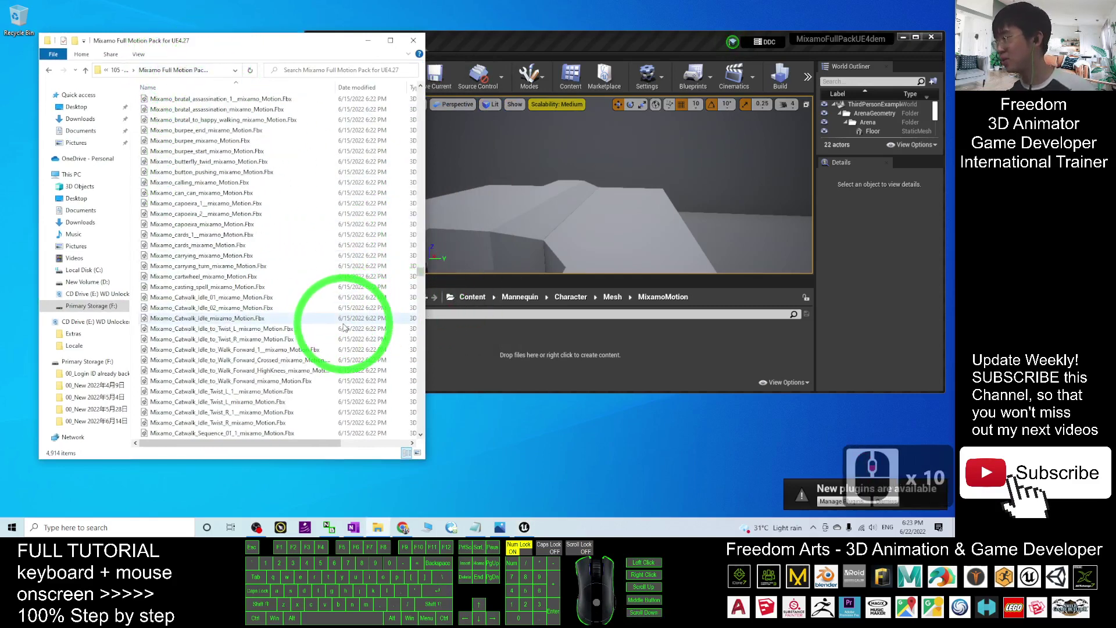
{"action": "scroll", "coordinate": [344, 328], "scroll_direction": "down", "scroll_amount": 20}
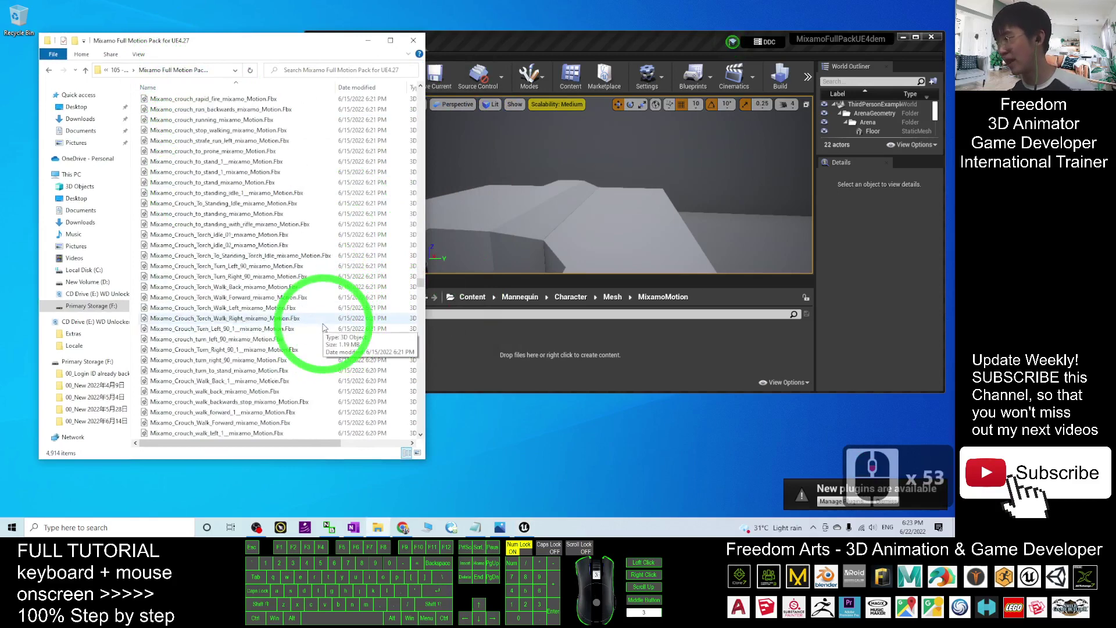
{"action": "scroll", "coordinate": [319, 325], "scroll_direction": "down", "scroll_amount": 20}
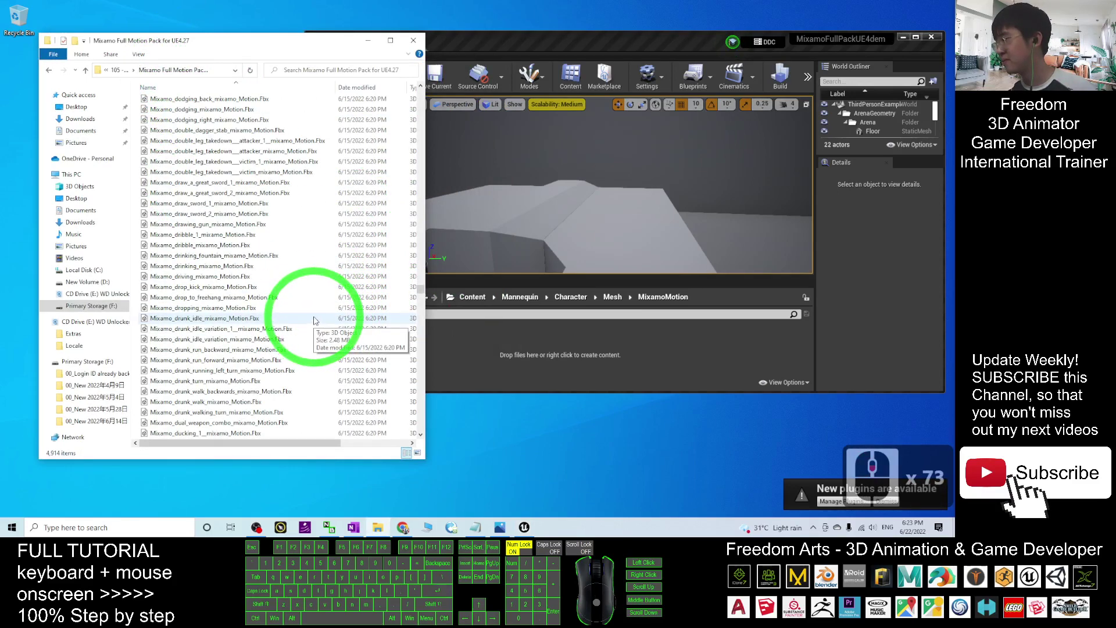
{"action": "scroll", "coordinate": [310, 326], "scroll_direction": "down", "scroll_amount": 20}
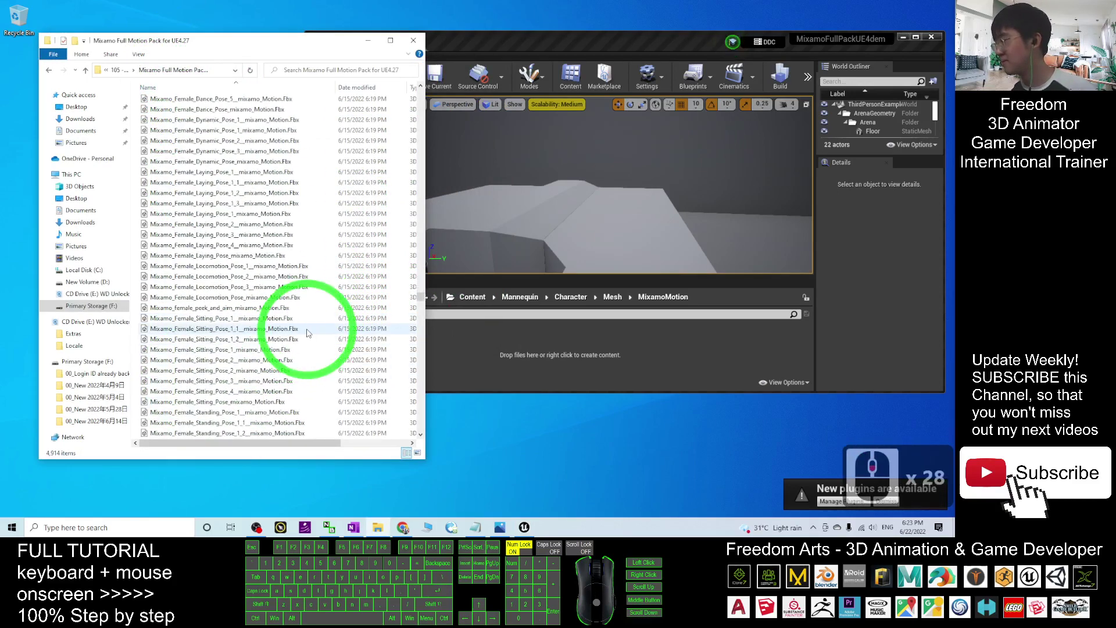
{"action": "scroll", "coordinate": [307, 328], "scroll_direction": "down", "scroll_amount": 18}
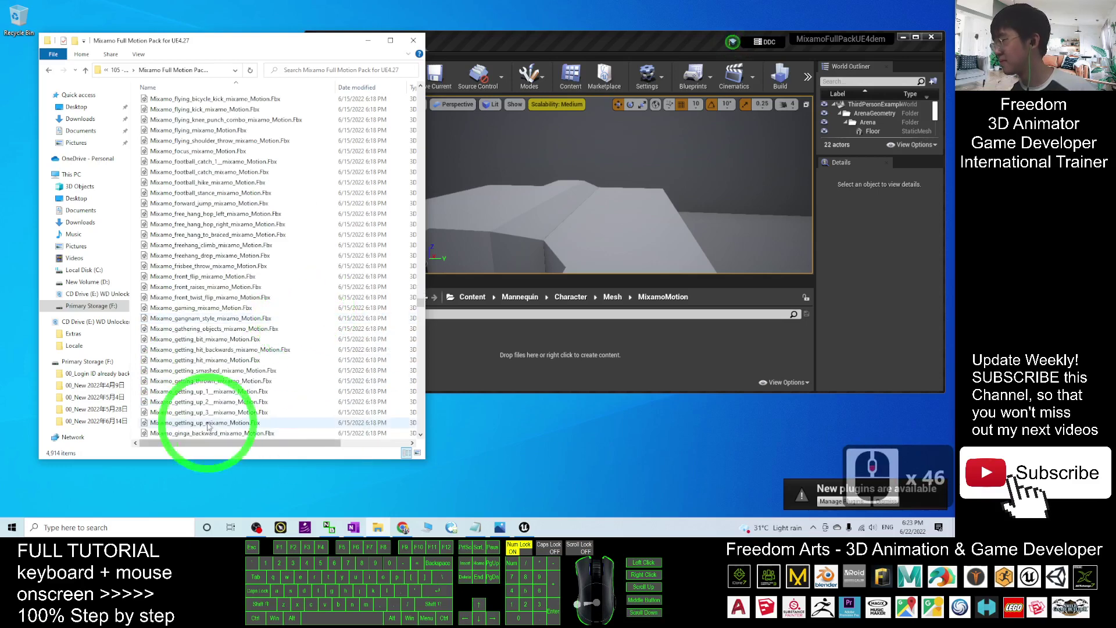
Step: Drag the getting_up_2 FBX into MixamoMotion and assign UE4_Mannequin_Skeleton in FBX Import Options
{"action": "left_click_drag", "start_coordinate": [188, 406], "coordinate": [486, 335]}
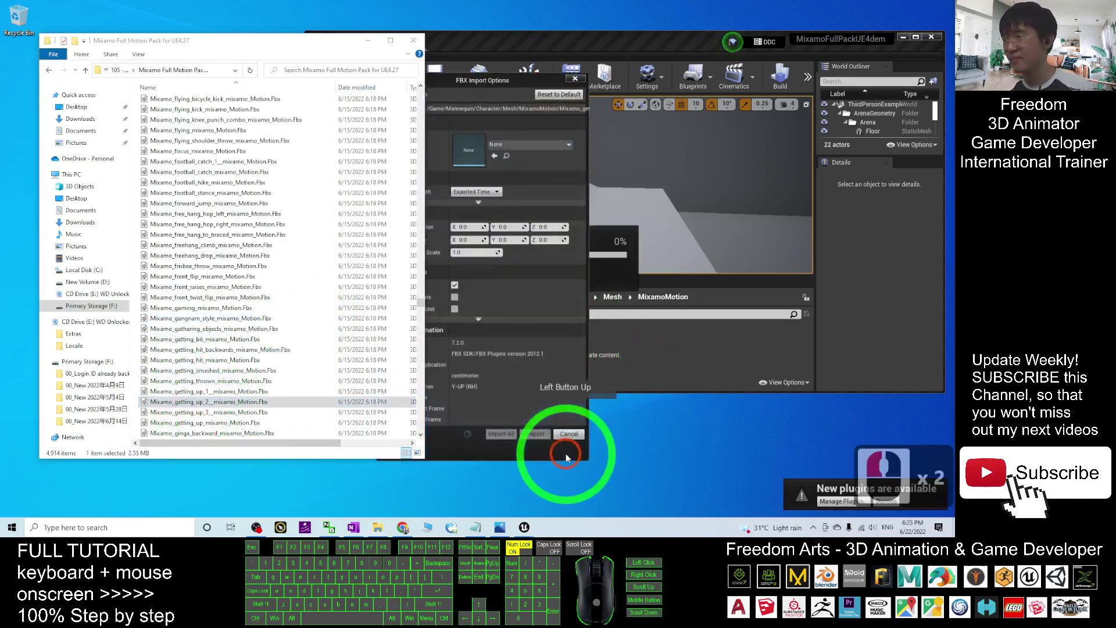
{"action": "left_click", "coordinate": [560, 34]}
{"action": "left_click", "coordinate": [485, 95]}
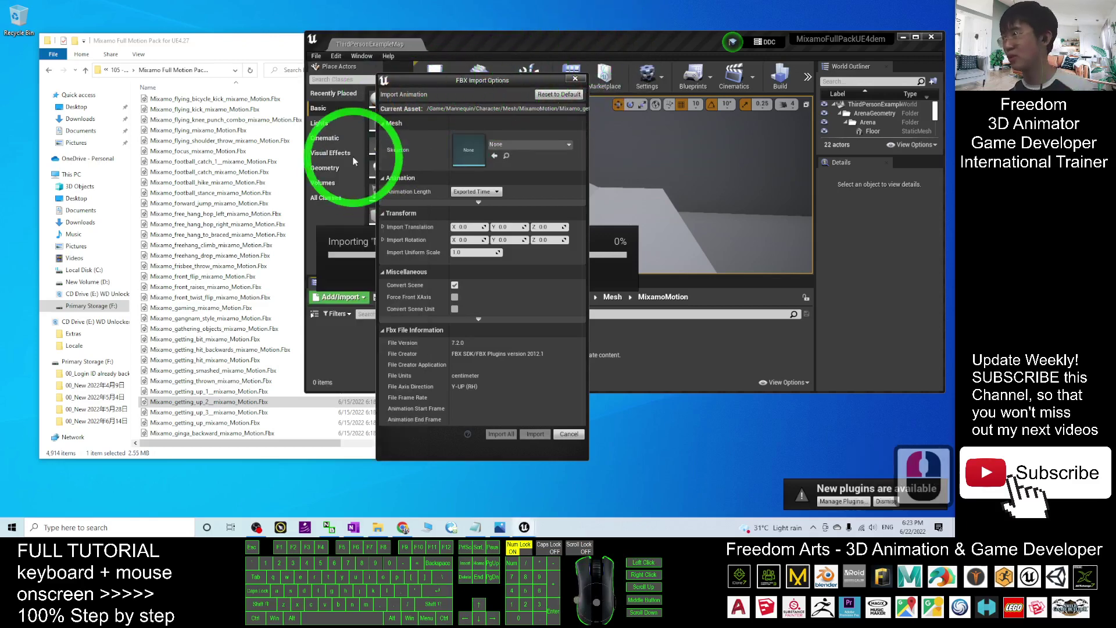
{"action": "left_click", "coordinate": [498, 145]}
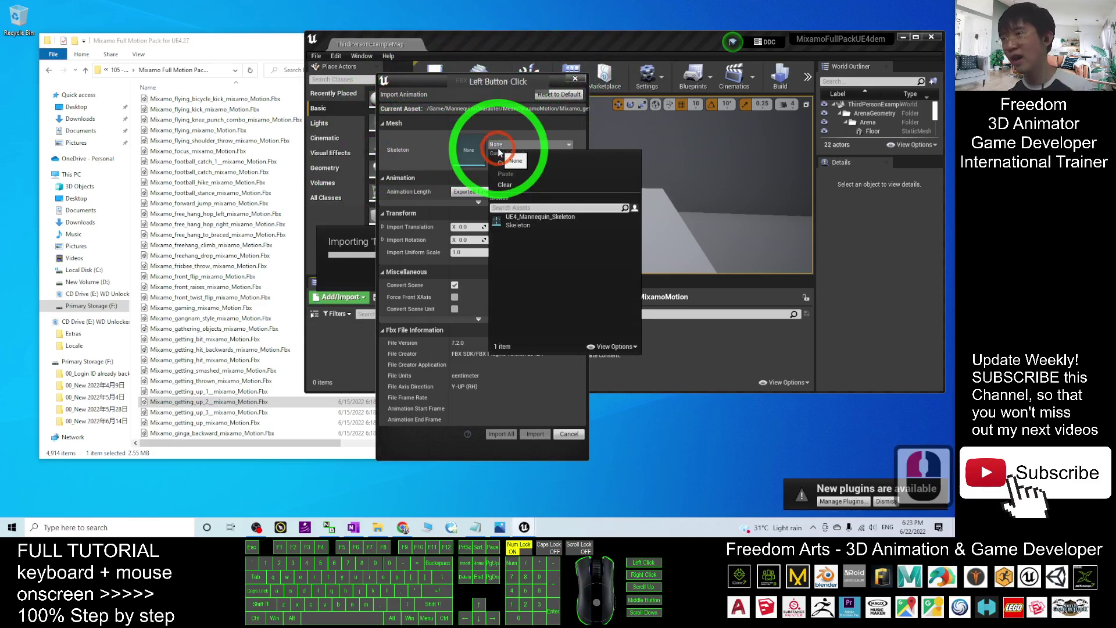
{"action": "left_click", "coordinate": [522, 221]}
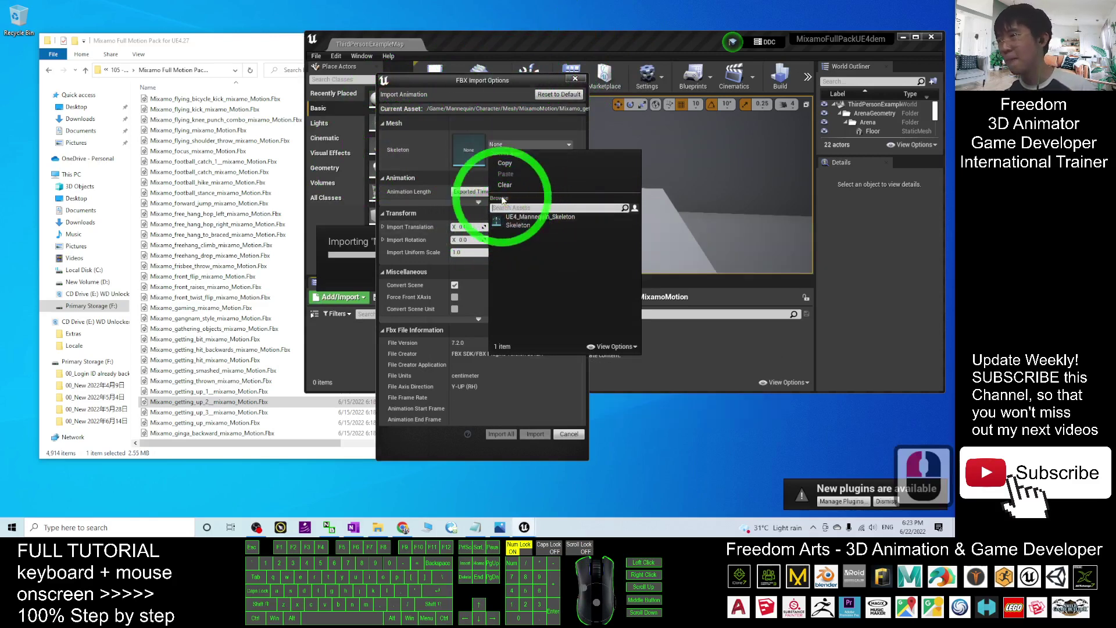
{"action": "left_click", "coordinate": [485, 123]}
{"action": "left_click", "coordinate": [404, 123]}
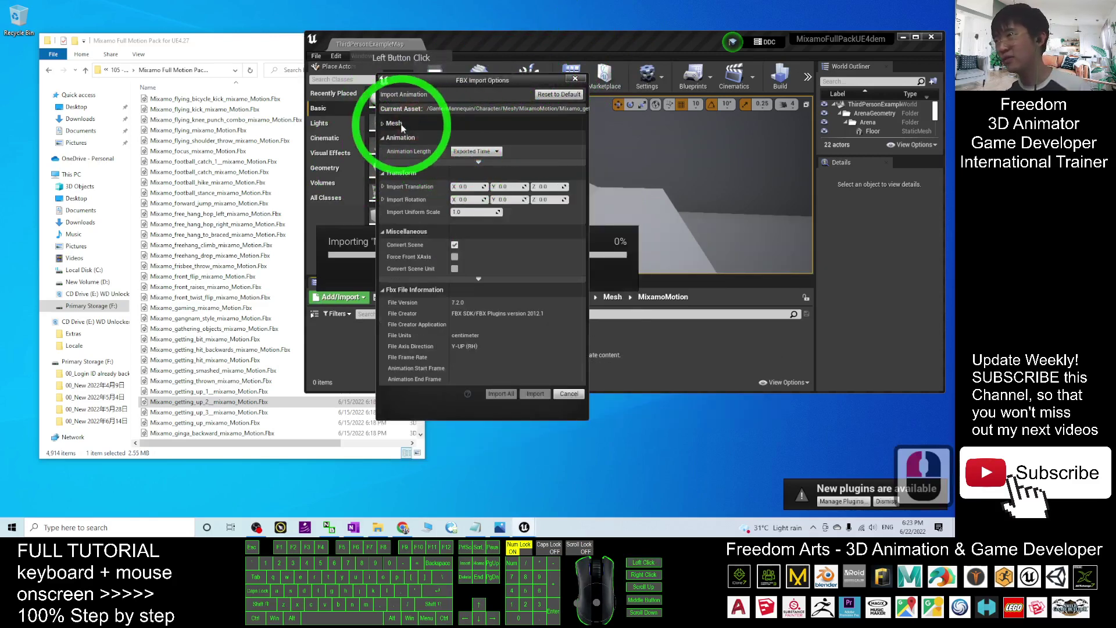
{"action": "left_click", "coordinate": [499, 145]}
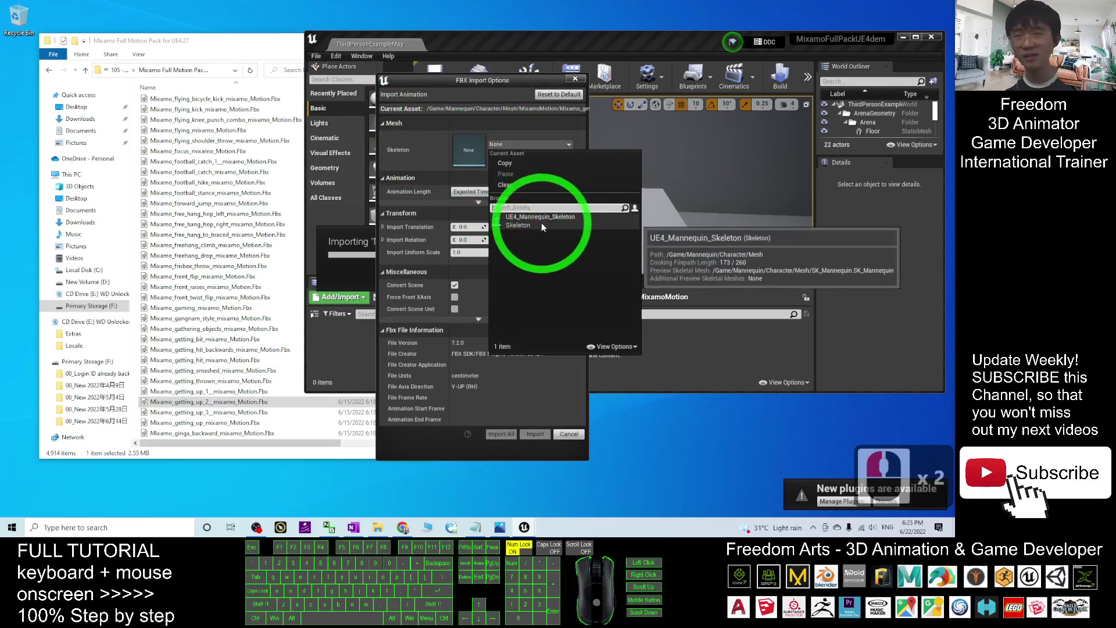
{"action": "left_click", "coordinate": [577, 226]}
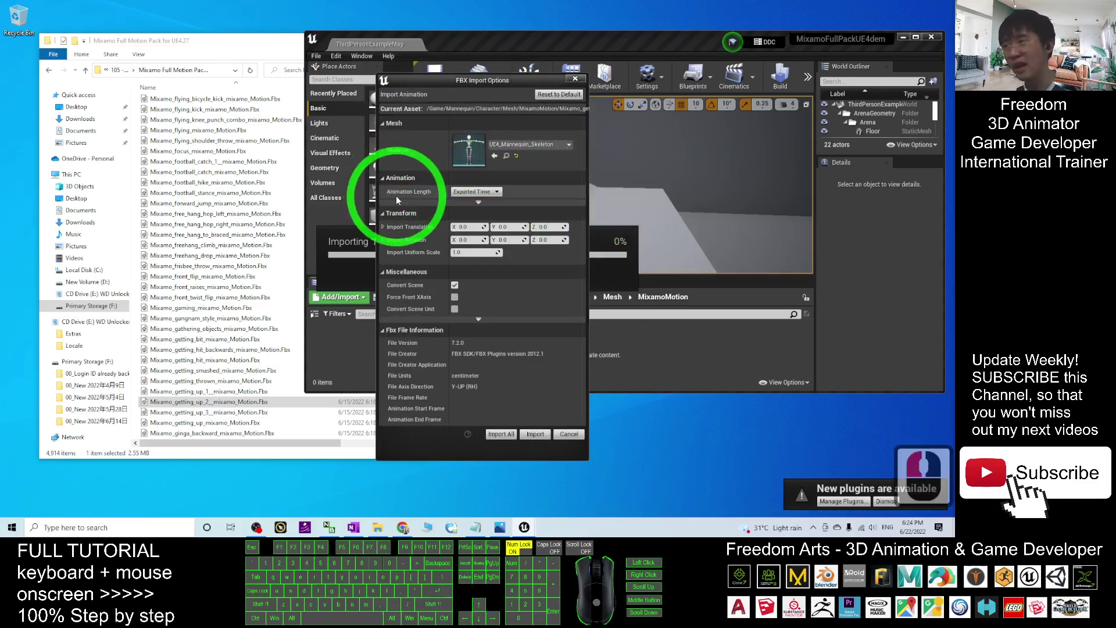
Step: Set Animation Length to Animated Time and start the import
{"action": "left_click", "coordinate": [472, 192]}
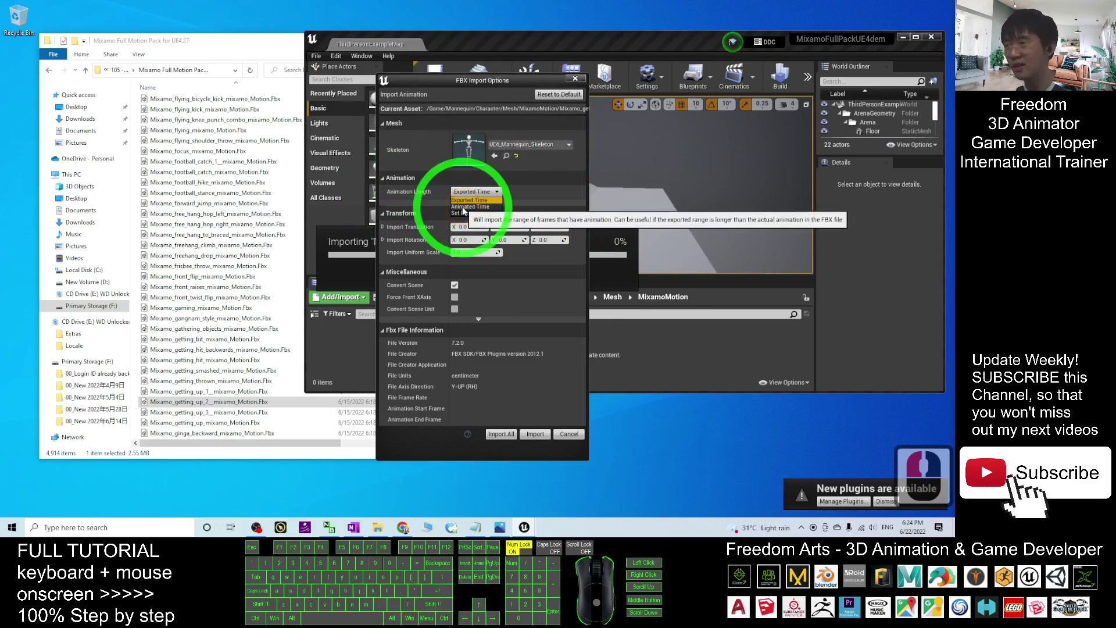
{"action": "left_click", "coordinate": [468, 207]}
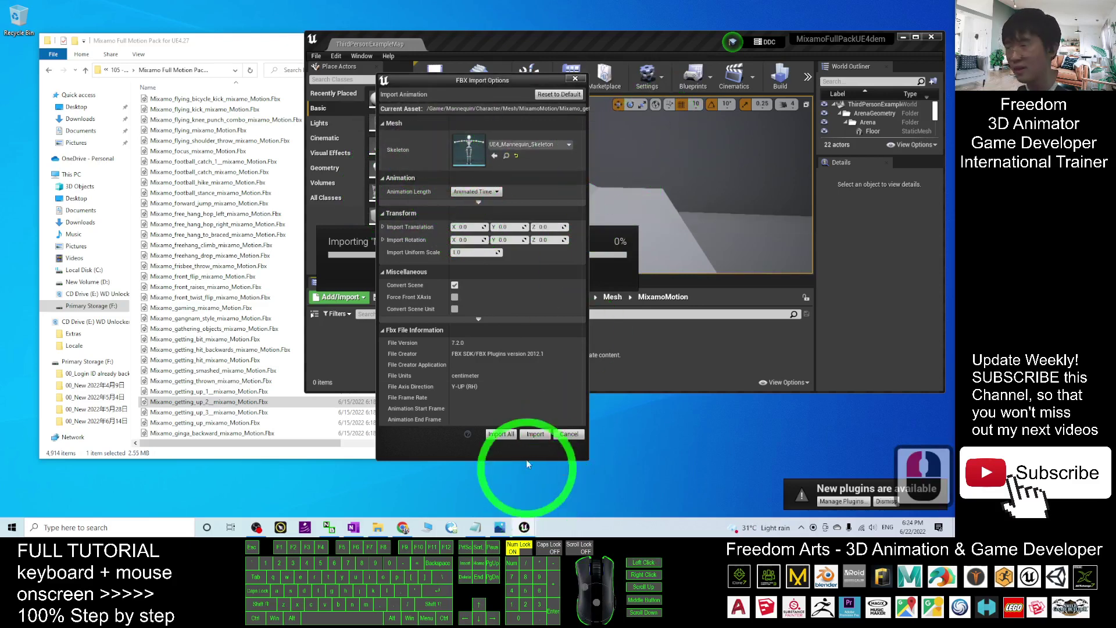
{"action": "left_click", "coordinate": [513, 435]}
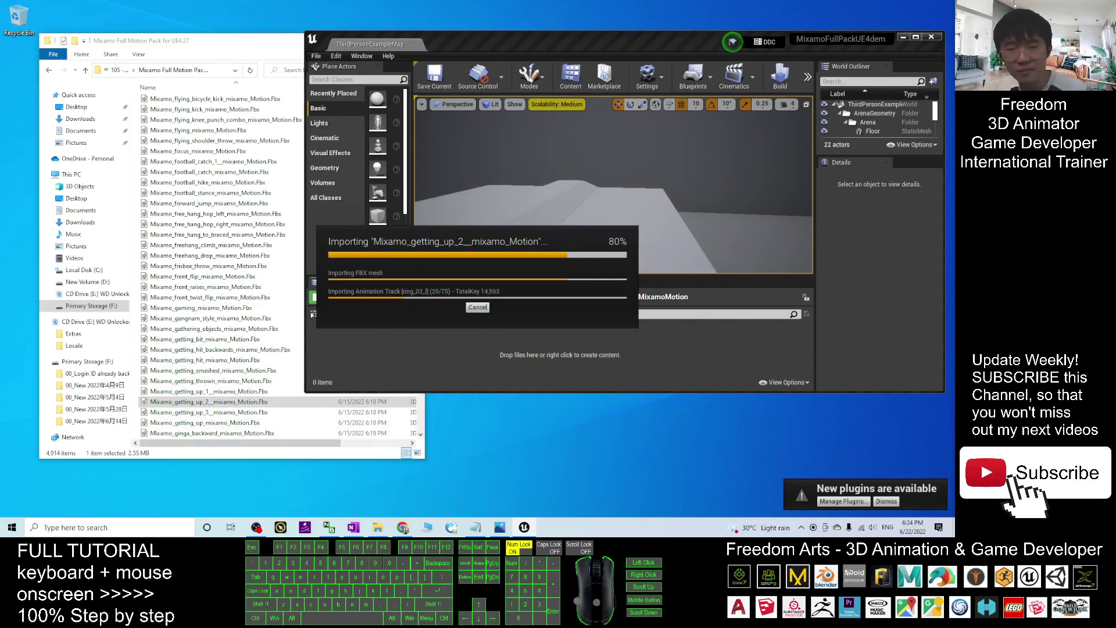
Step: Review the Message Log warnings listing ik bones missing from UE4_Mannequin_Skeleton
{"action": "left_click", "coordinate": [722, 292]}
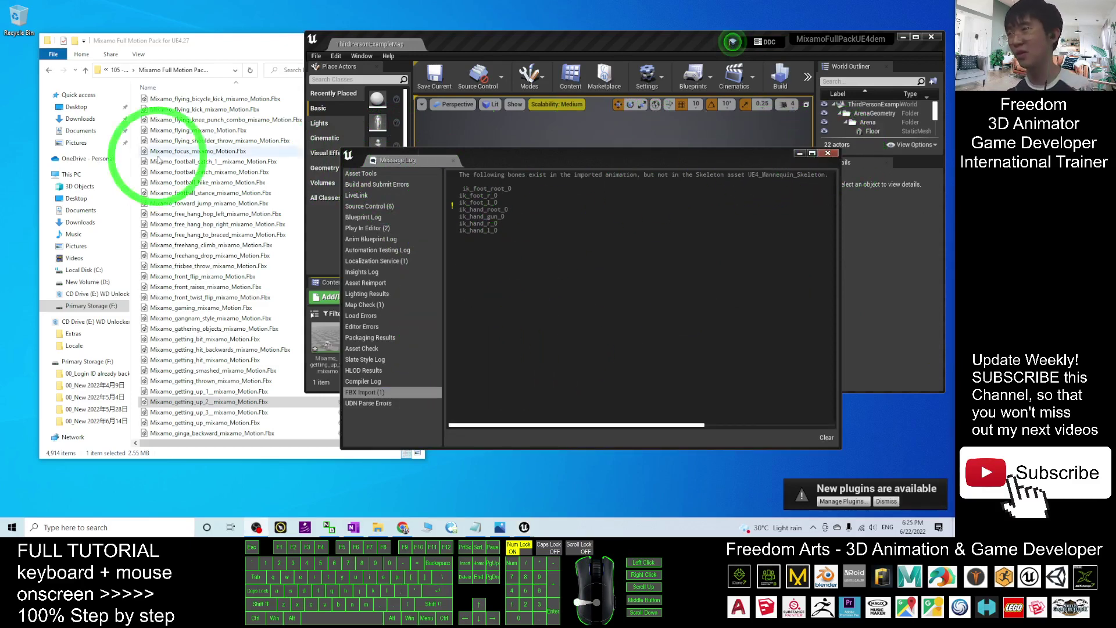
Step: Close the import log and open Mixamo_getting_up_2 to preview it on the mannequin
{"action": "left_click", "coordinate": [621, 402]}
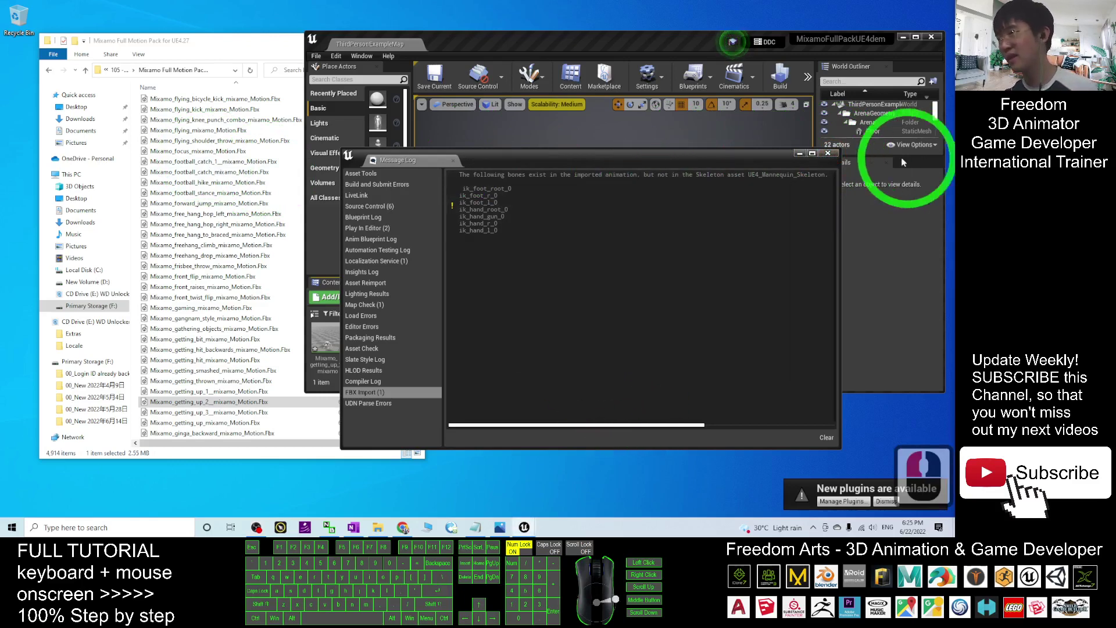
{"action": "left_click", "coordinate": [829, 159]}
{"action": "mouse_move", "coordinate": [323, 340]}
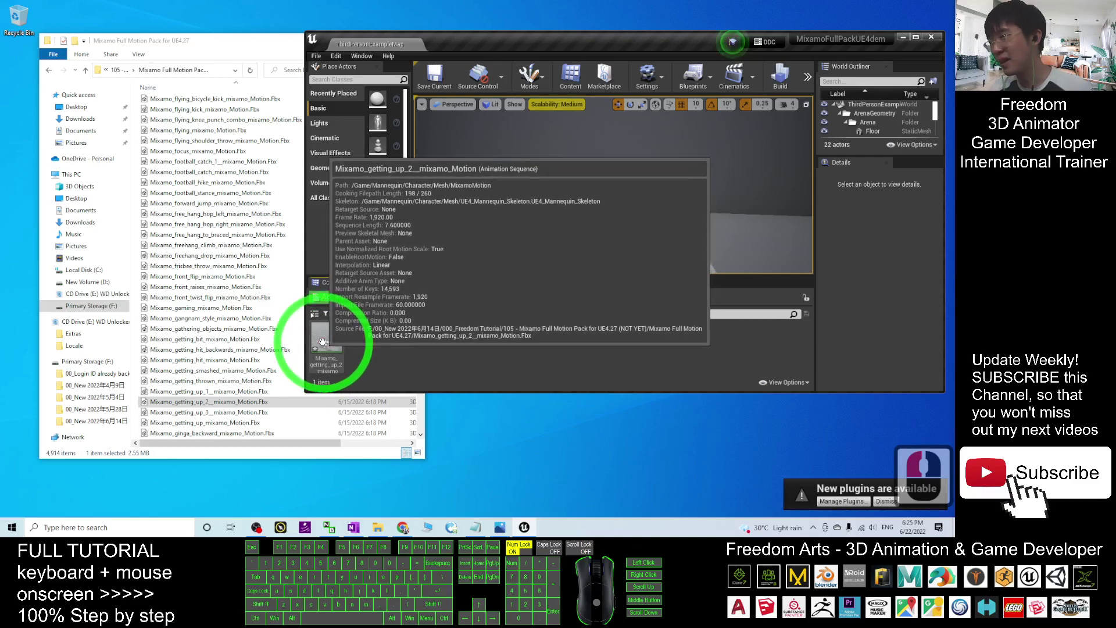
{"action": "double_click", "coordinate": [324, 340]}
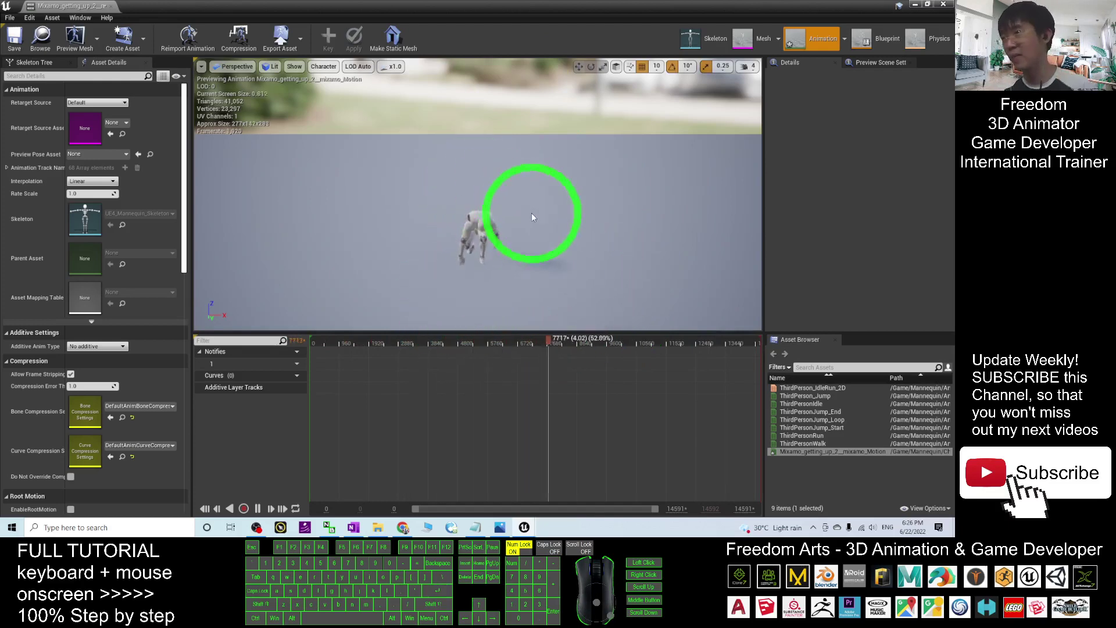
Step: Close the animation editor, then cancel a single-file football_catch_mixamo_Motion import
{"action": "left_click", "coordinate": [943, 6]}
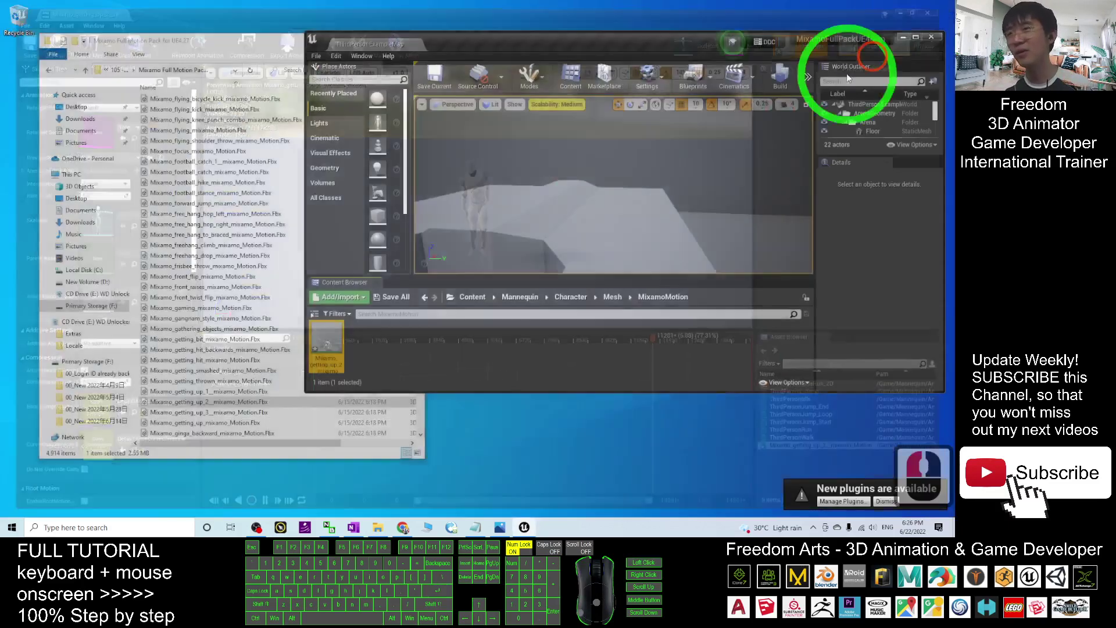
{"action": "left_click", "coordinate": [247, 255]}
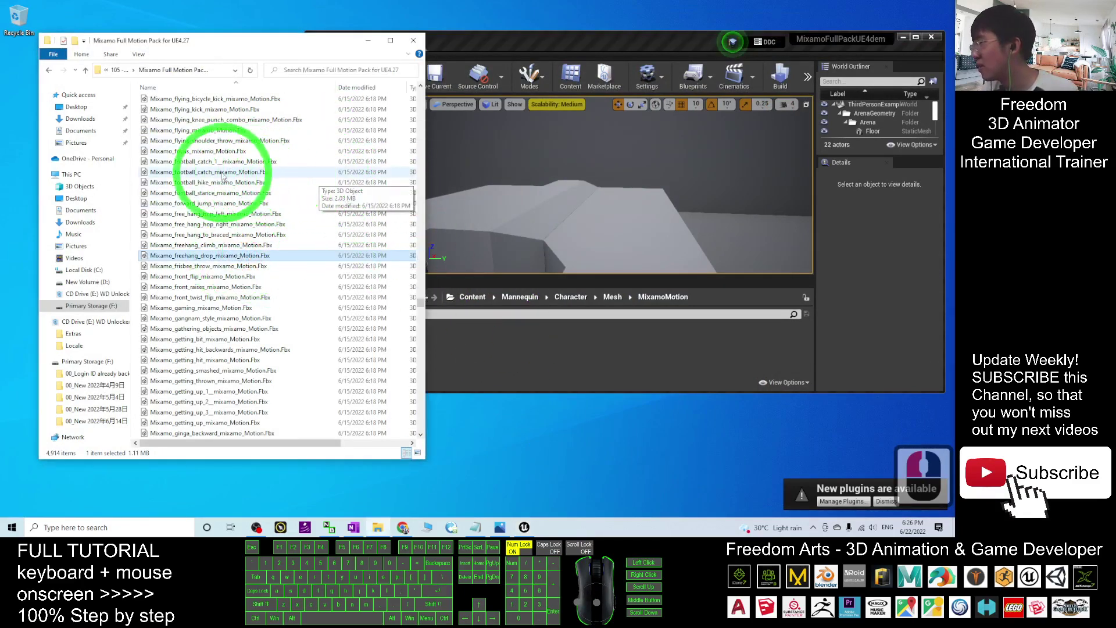
{"action": "left_click_drag", "start_coordinate": [194, 203], "coordinate": [221, 169]}
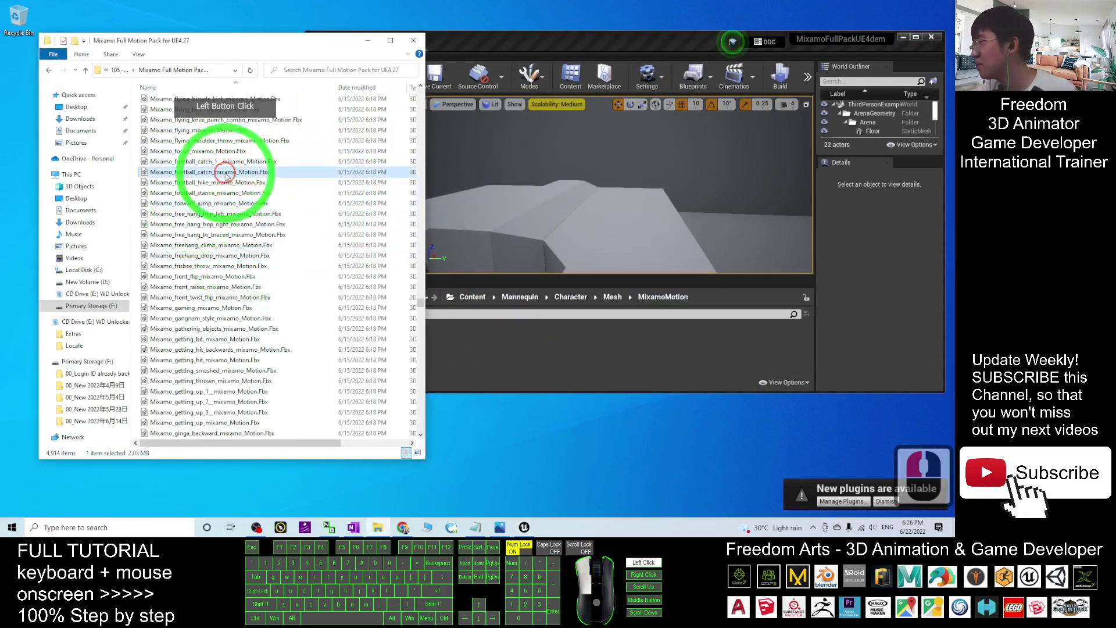
{"action": "left_click", "coordinate": [219, 172]}
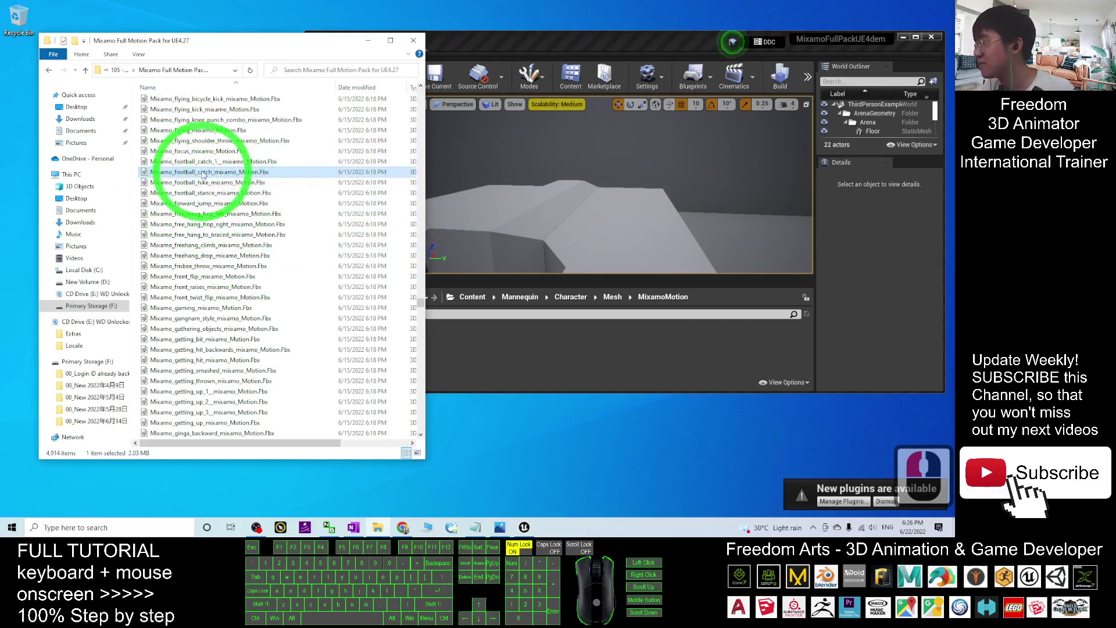
{"action": "left_click_drag", "start_coordinate": [202, 173], "coordinate": [492, 355]}
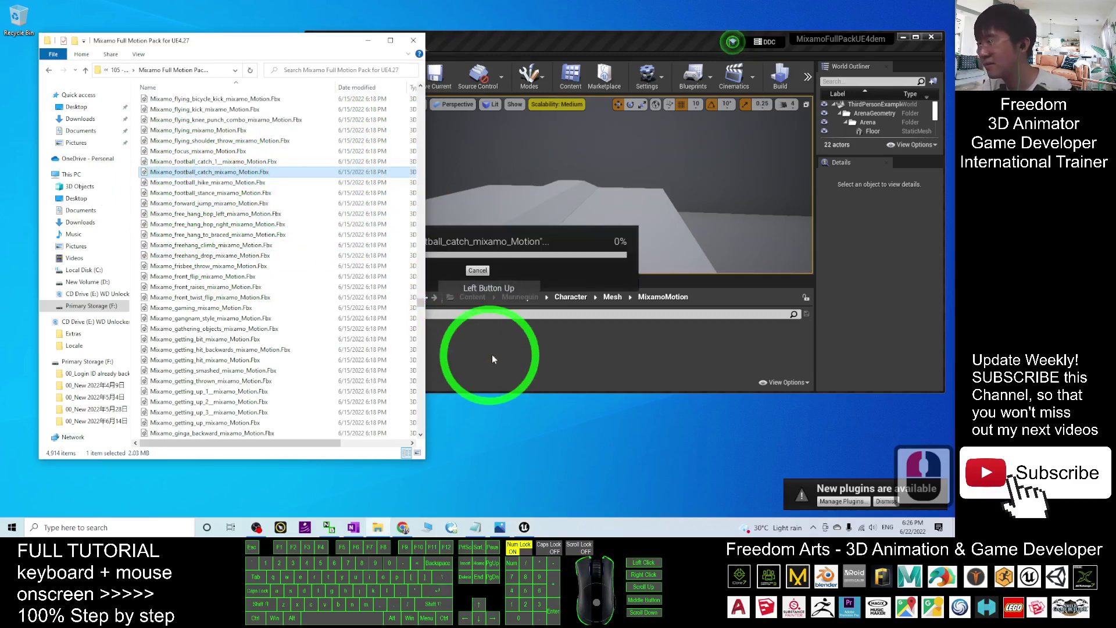
{"action": "left_click", "coordinate": [658, 359]}
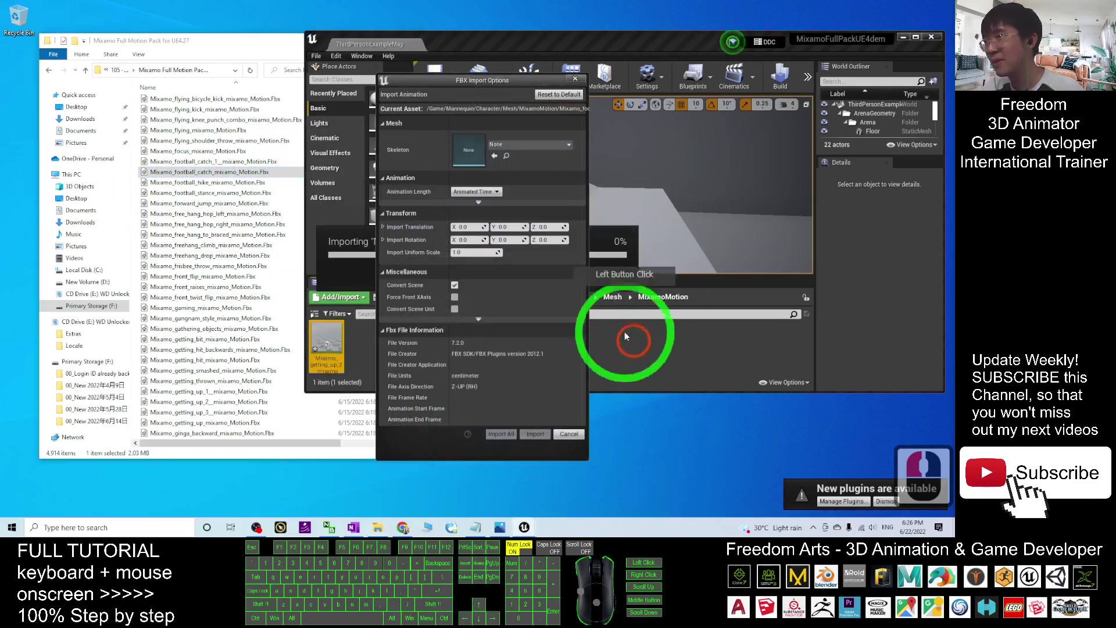
{"action": "left_click", "coordinate": [576, 81]}
{"action": "left_click", "coordinate": [349, 286]}
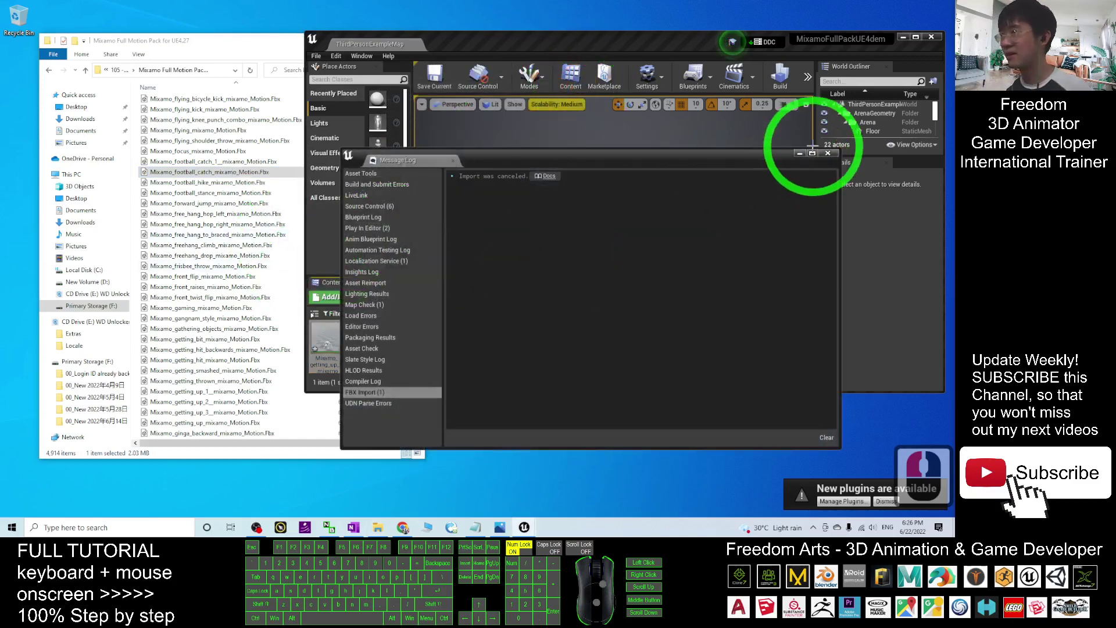
{"action": "left_click", "coordinate": [829, 155]}
Step: Select both football_catch FBX files in Explorer and drop them into MixamoMotion
{"action": "left_click", "coordinate": [216, 175]}
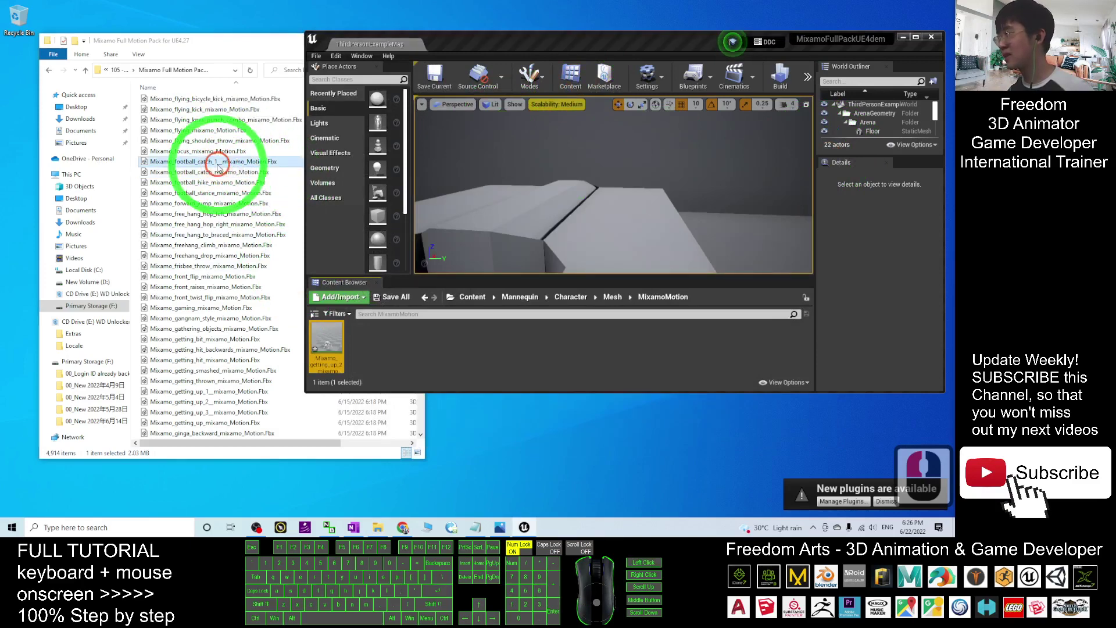
{"action": "left_click", "coordinate": [212, 173], "text": "ctrl"}
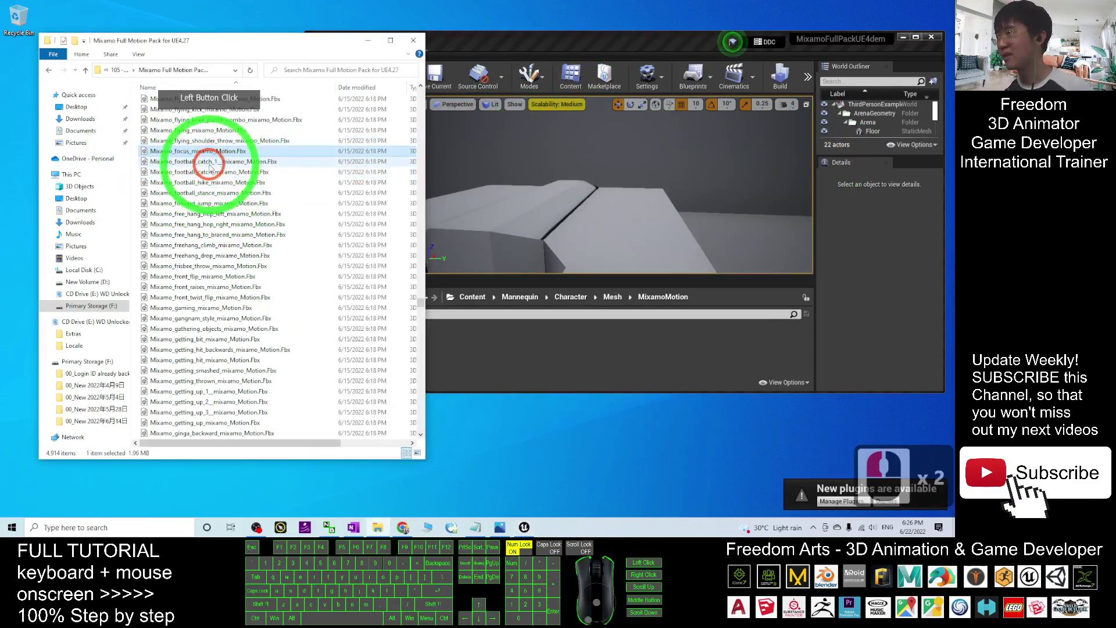
{"action": "left_click", "coordinate": [211, 173], "text": "ctrl"}
{"action": "left_click", "coordinate": [210, 172], "text": "ctrl"}
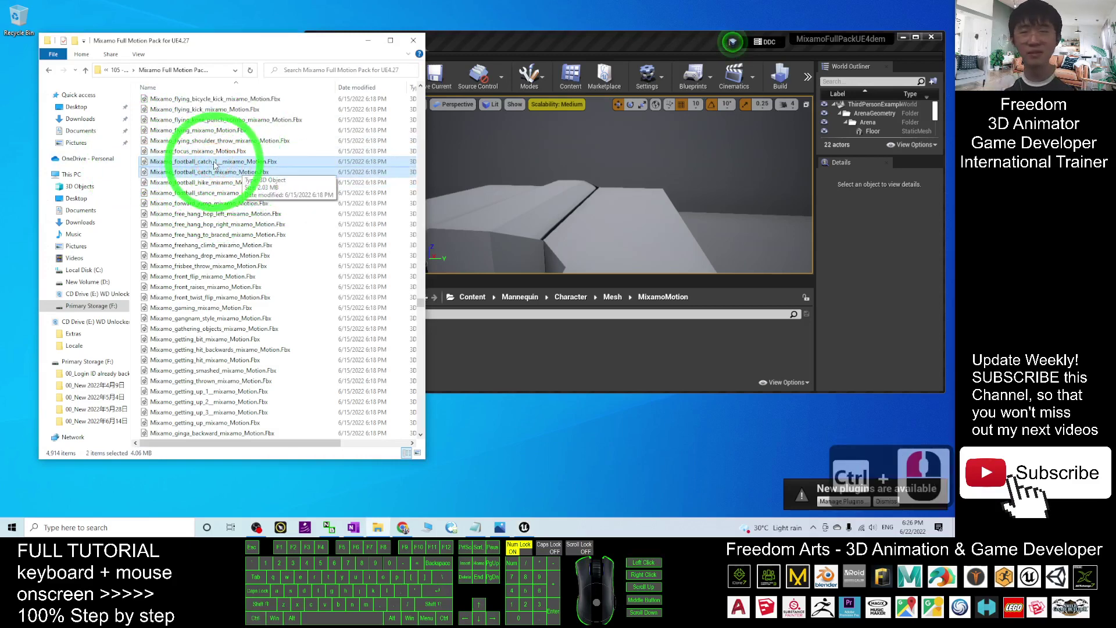
{"action": "left_click_drag", "start_coordinate": [214, 165], "coordinate": [489, 343]}
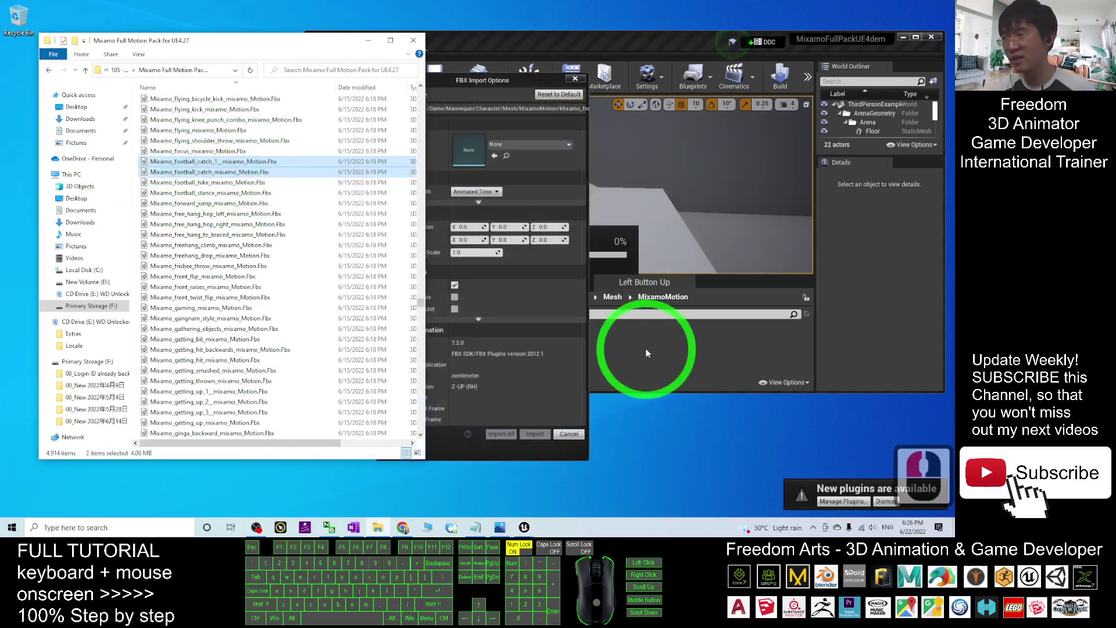
Step: Choose UE4_Mannequin_Skeleton, keep Animated Time, and Import All for both football_catch files
{"action": "left_click", "coordinate": [517, 145]}
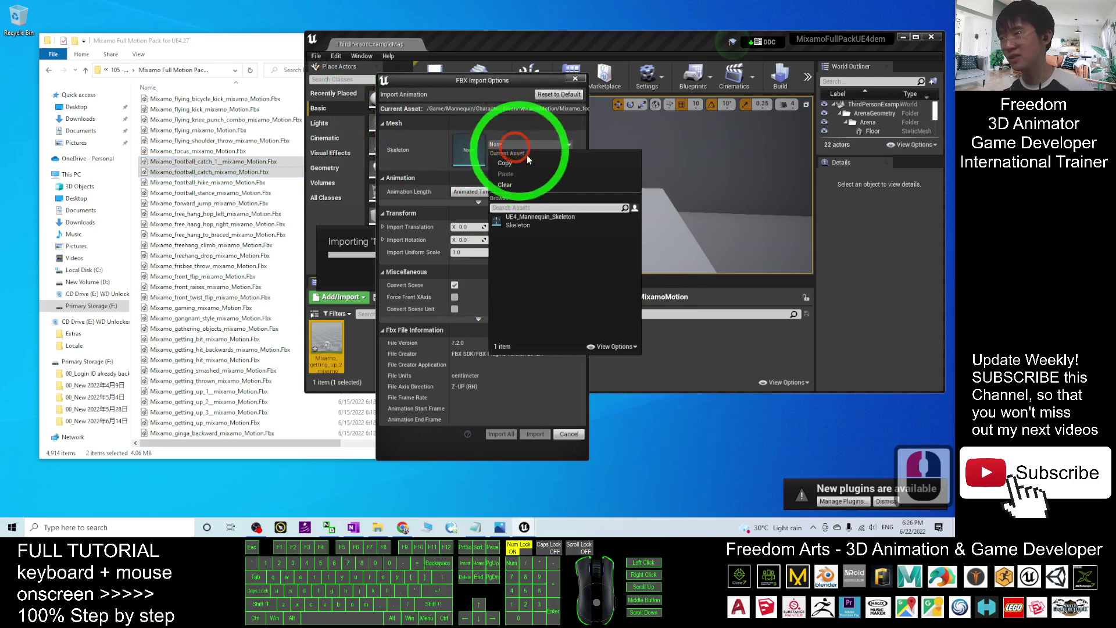
{"action": "left_click", "coordinate": [536, 224]}
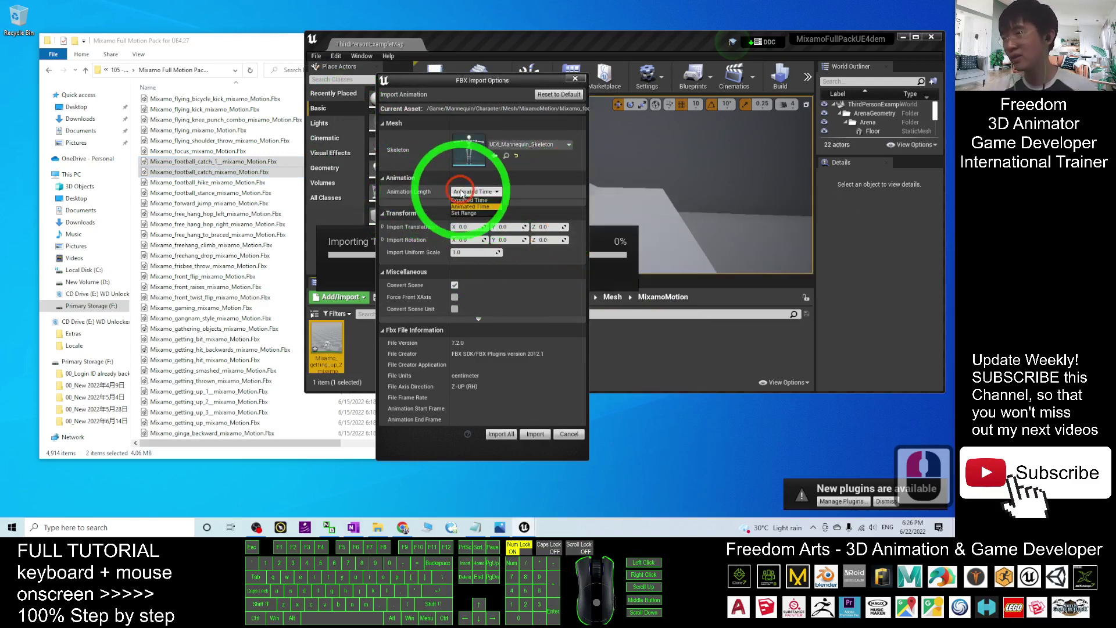
{"action": "left_click", "coordinate": [535, 433]}
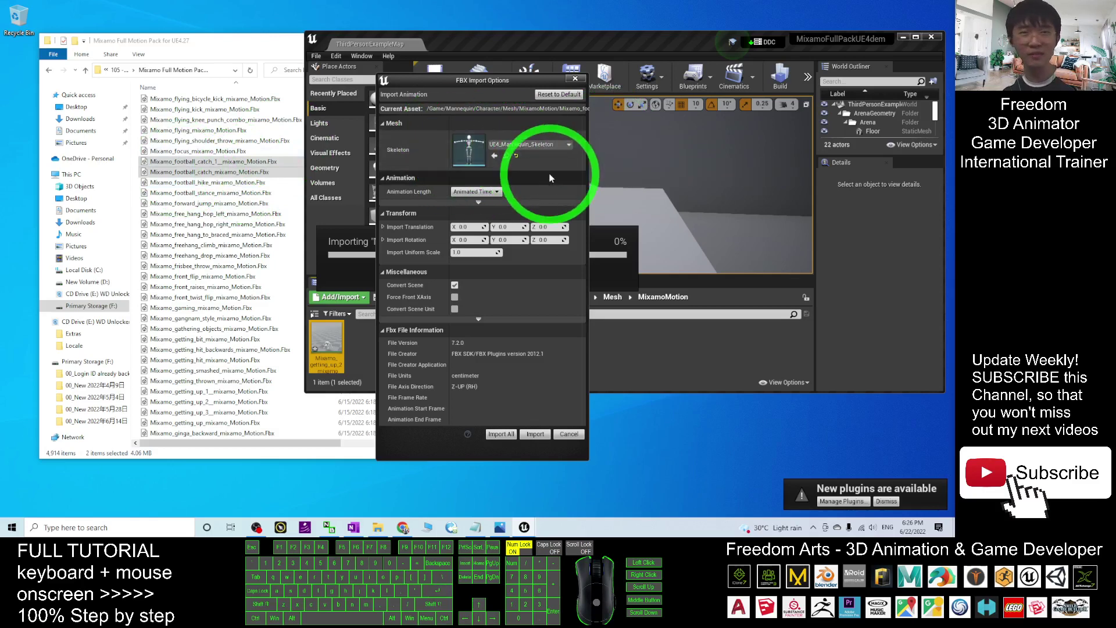
{"action": "left_click", "coordinate": [497, 437]}
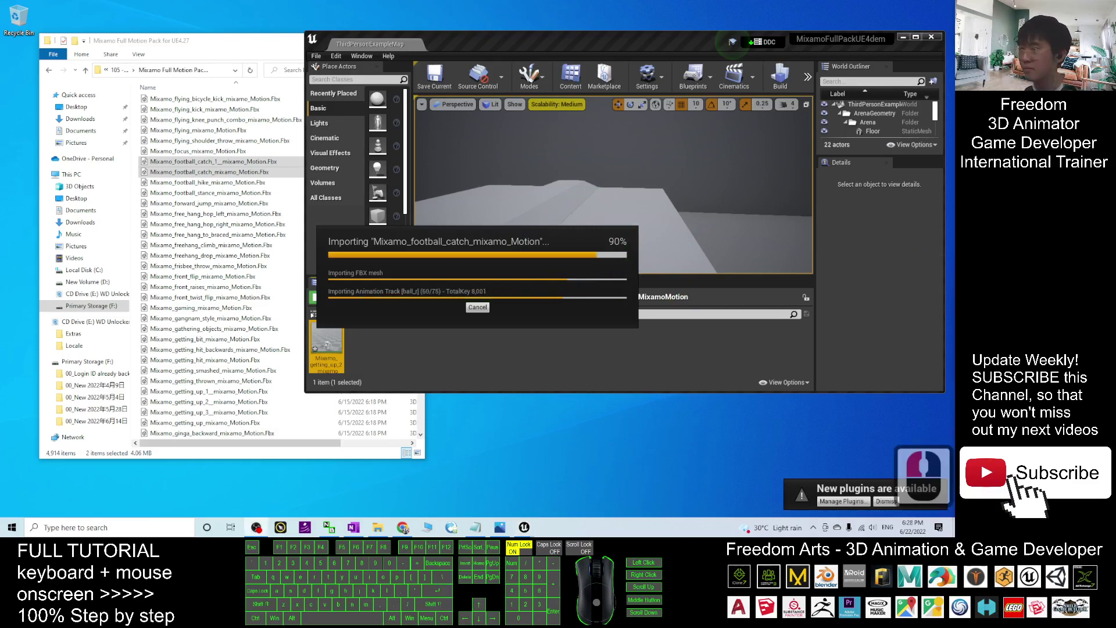
Step: Check the bone warnings for the football_catch imports, then close the Message Log
{"action": "left_click", "coordinate": [685, 297]}
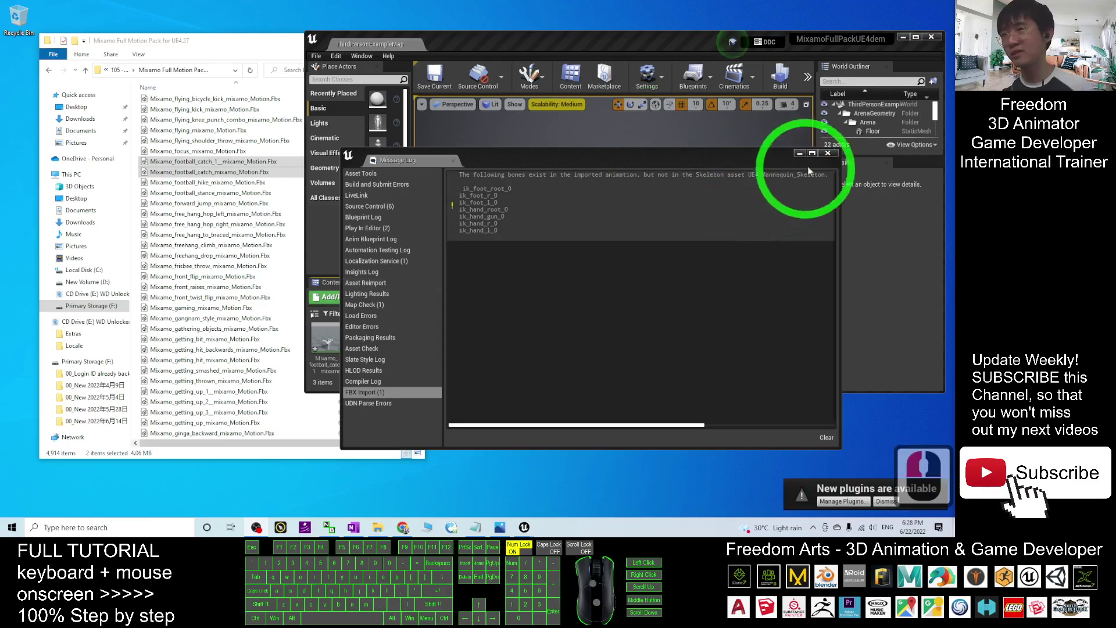
{"action": "left_click", "coordinate": [827, 153]}
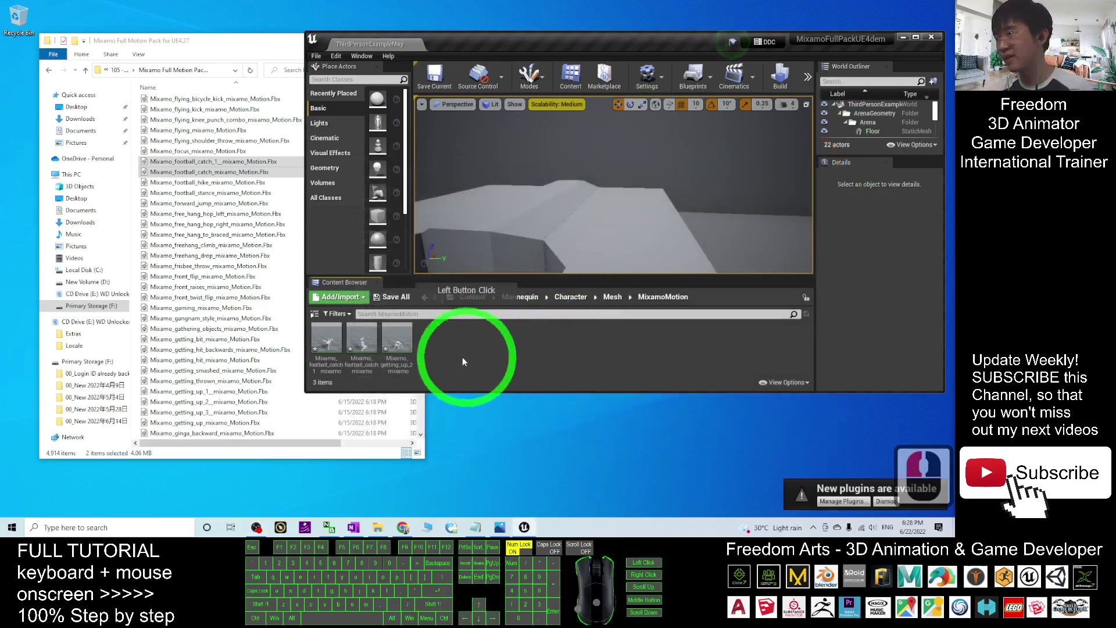
{"action": "left_click", "coordinate": [917, 38]}
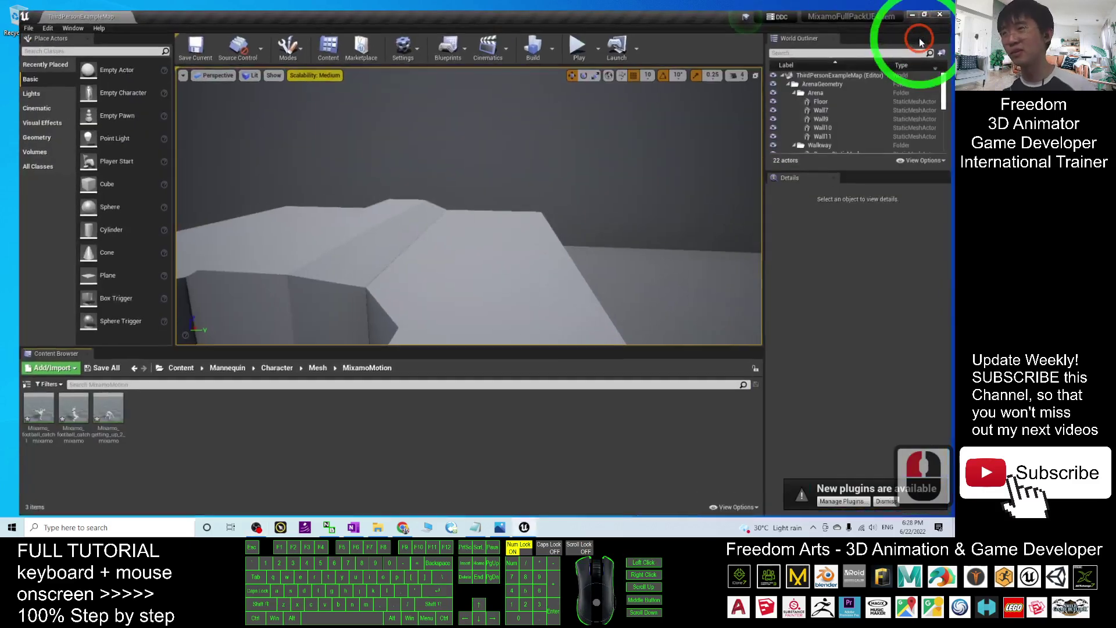
{"action": "right_click_drag", "start_coordinate": [448, 273], "coordinate": [507, 362]}
{"action": "key", "text": "s"}
{"action": "key", "text": "a"}
{"action": "key", "text": "w"}
{"action": "key", "text": "s"}
{"action": "key", "text": "d"}
{"action": "key", "text": "w"}
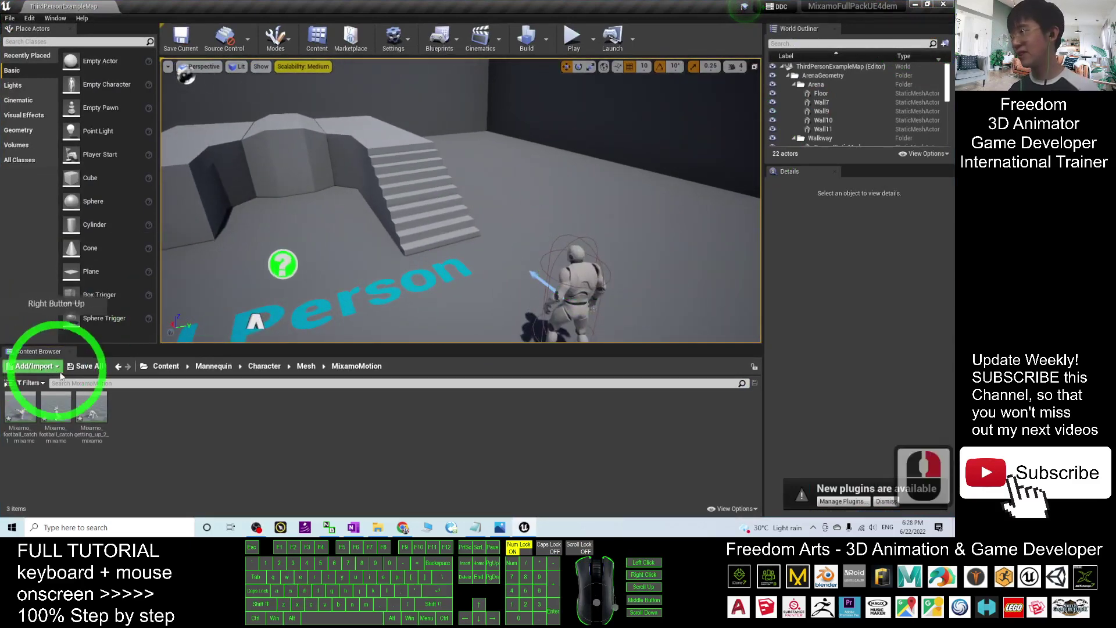
{"action": "right_click", "coordinate": [88, 411]}
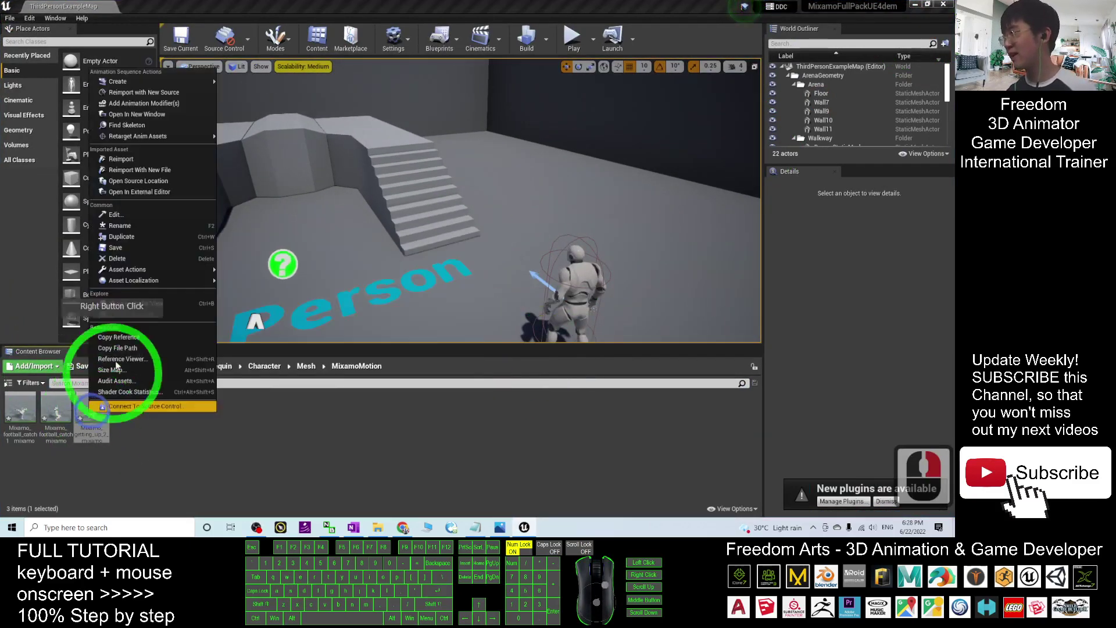
{"action": "mouse_move", "coordinate": [136, 136]}
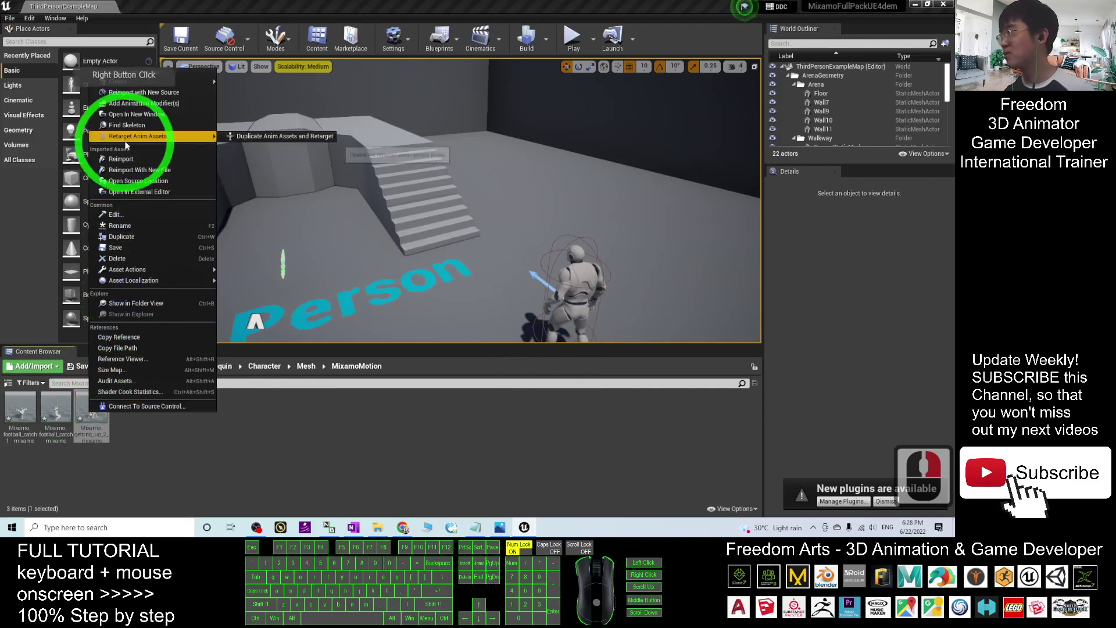
{"action": "left_click", "coordinate": [264, 137]}
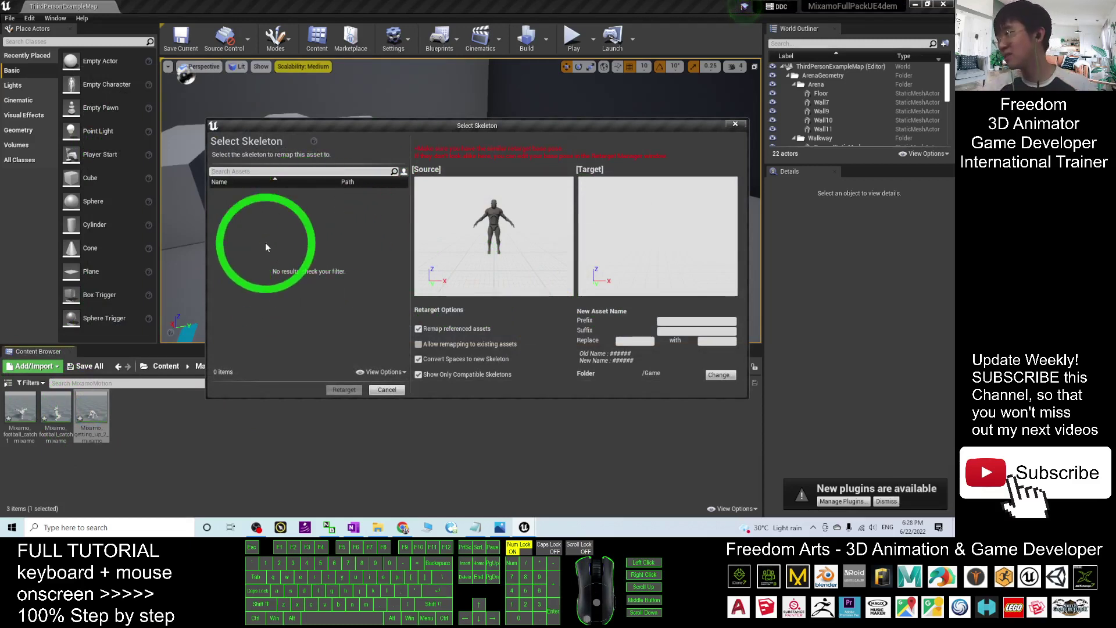
{"action": "left_click", "coordinate": [735, 124]}
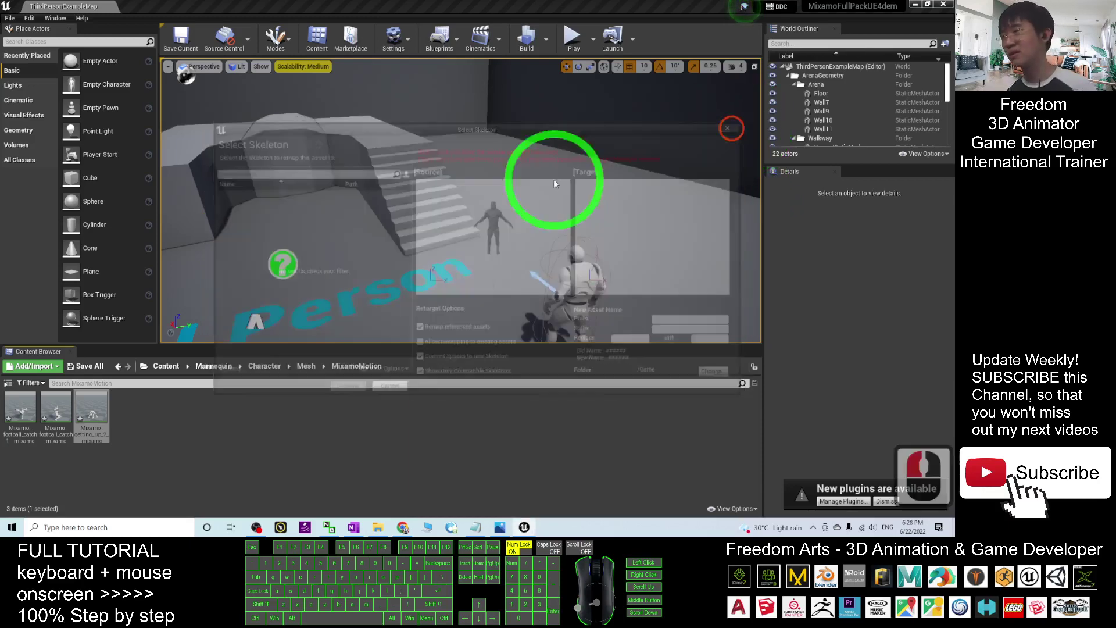